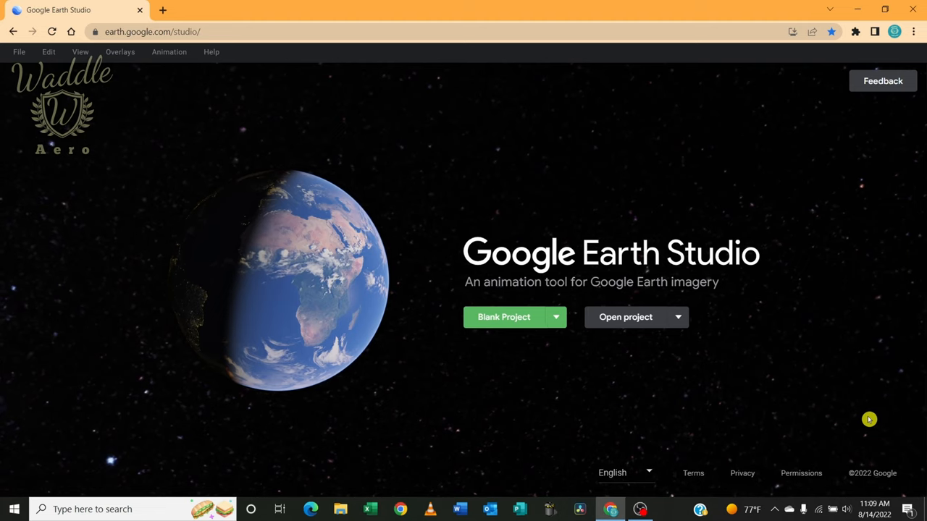
# - Expand the new-project dropdown beside Blank Project to reveal the Quick Starts option
pyautogui.click(557, 319)
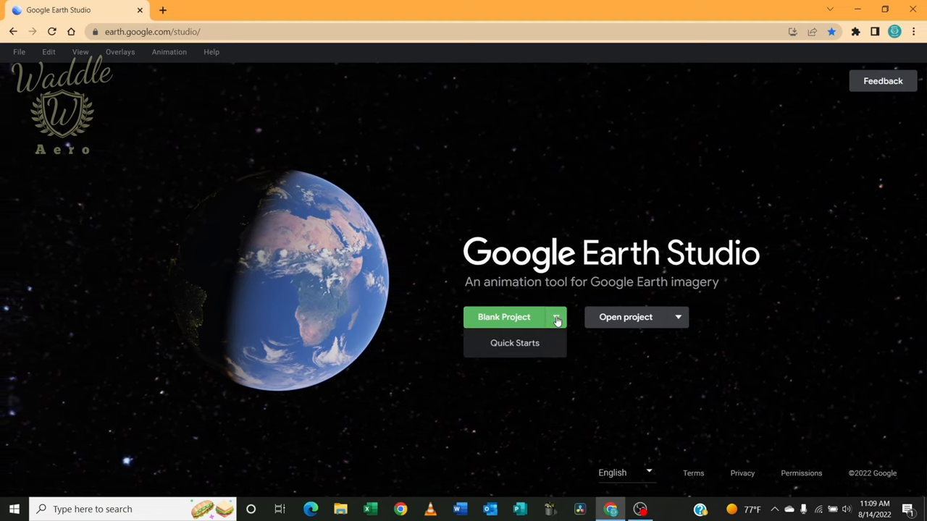
# - Start a new project from the Fly-To and Orbit quick-start template
pyautogui.click(519, 349)
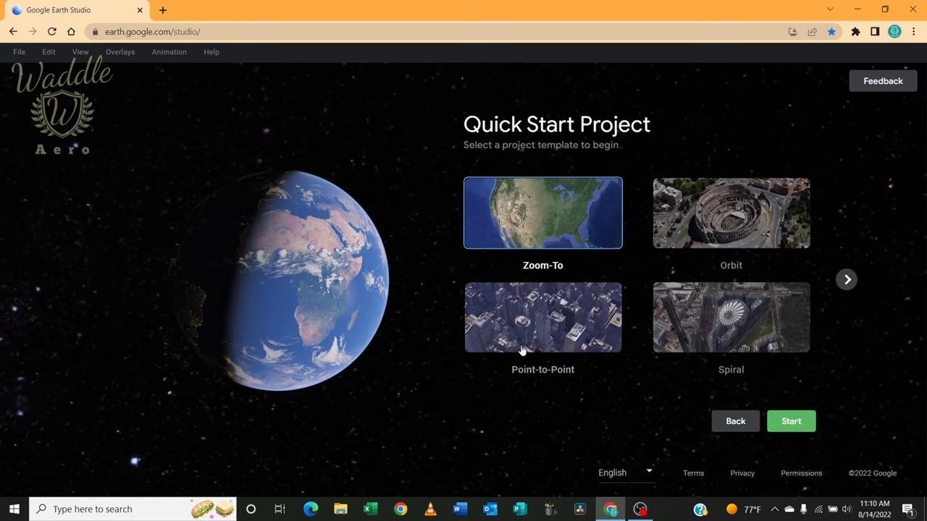
pyautogui.click(846, 280)
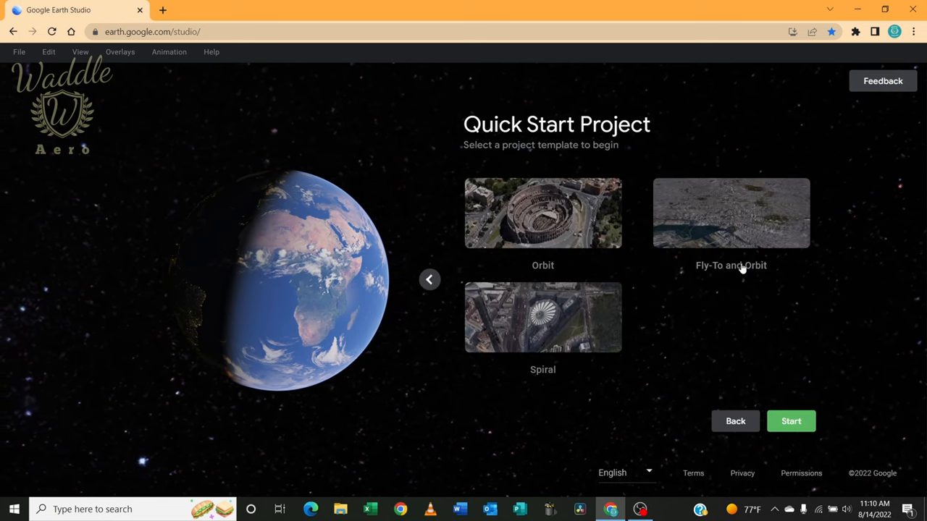
pyautogui.click(730, 239)
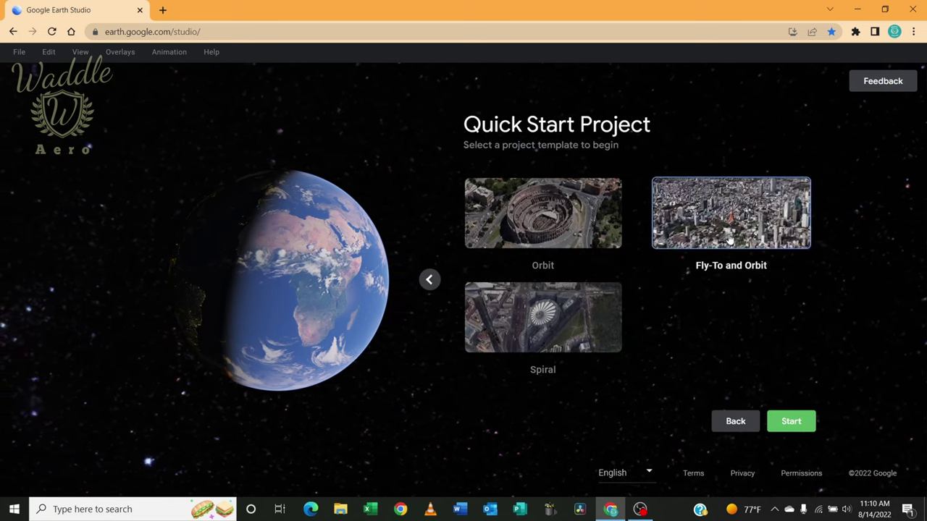
pyautogui.click(795, 429)
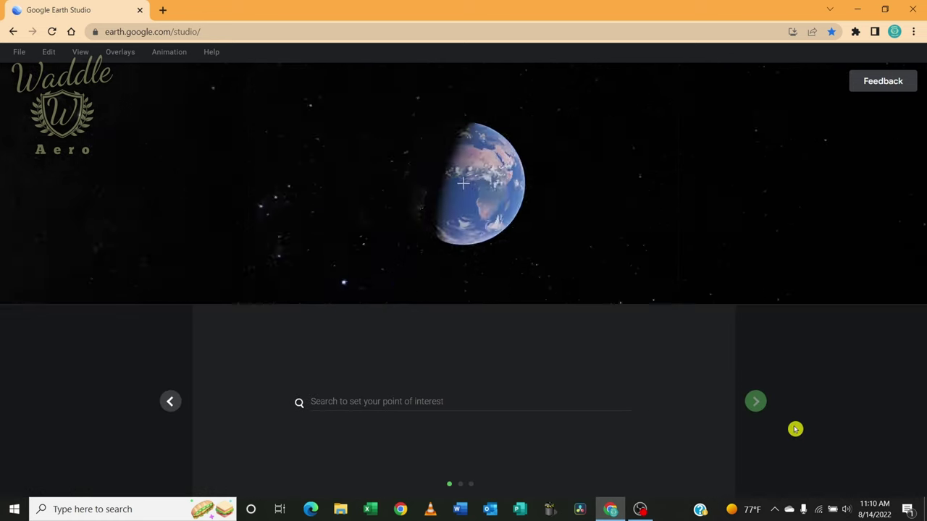
# - Centre the orbit on 701 Civic Center Blvd, Suisun City, and proceed to orbit settings
pyautogui.click(352, 403)
pyautogui.write('v')
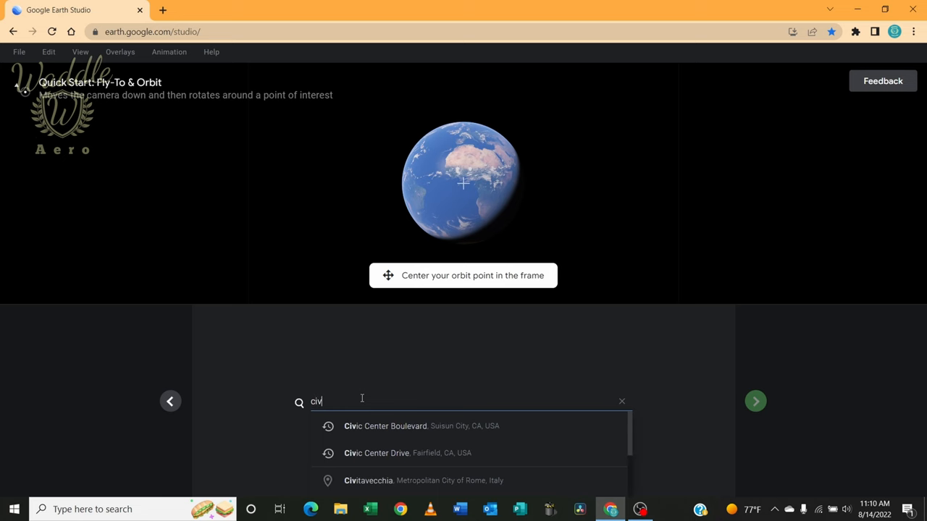
pyautogui.click(405, 425)
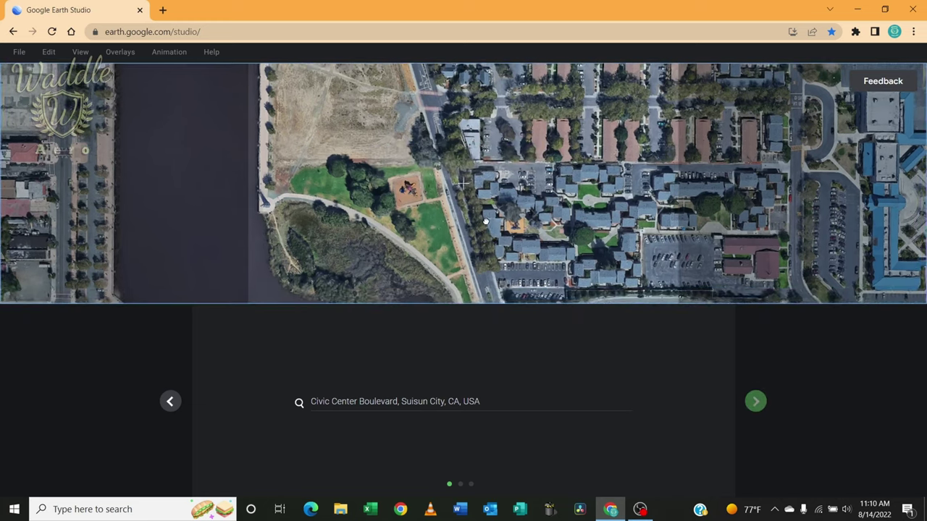
pyautogui.moveTo(493, 249)
pyautogui.mouseDown()
pyautogui.moveTo(460, 62)
pyautogui.moveTo(496, 2)
pyautogui.mouseUp()
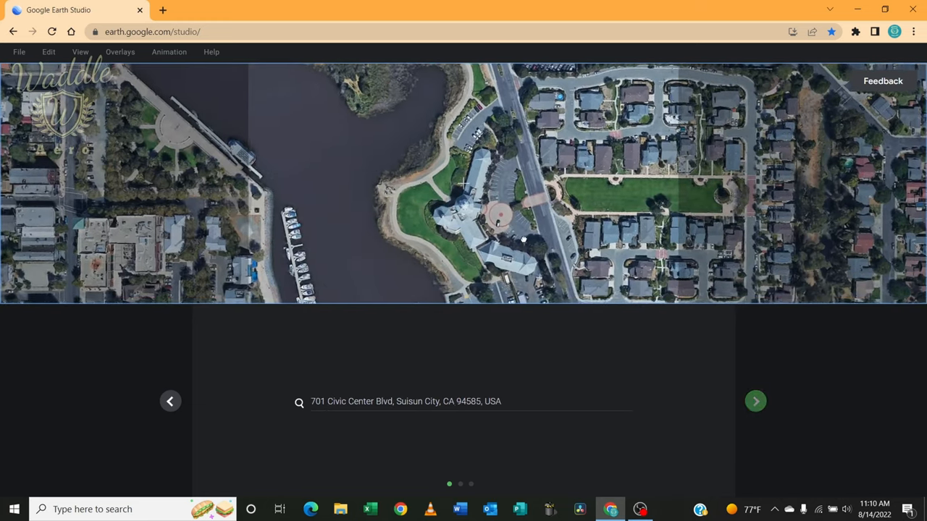
pyautogui.moveTo(519, 249); pyautogui.dragTo(515, 223)
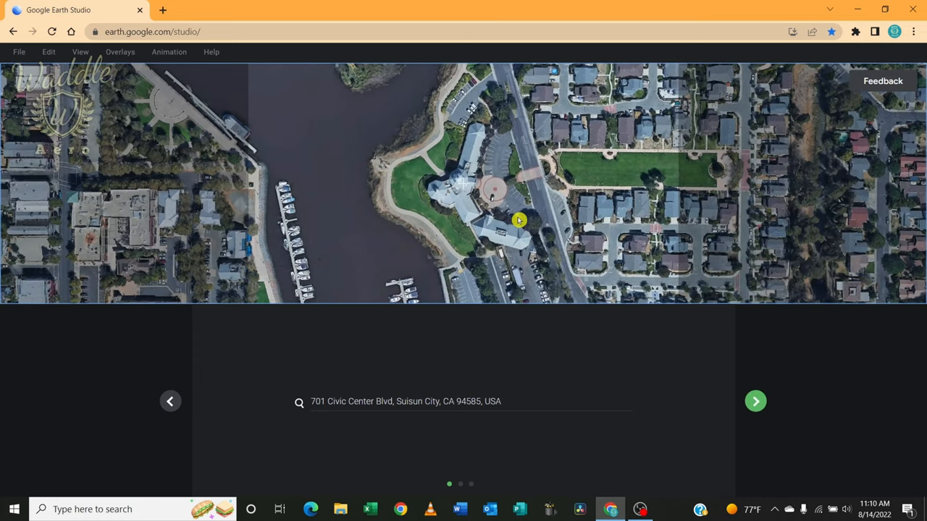
pyautogui.click(755, 401)
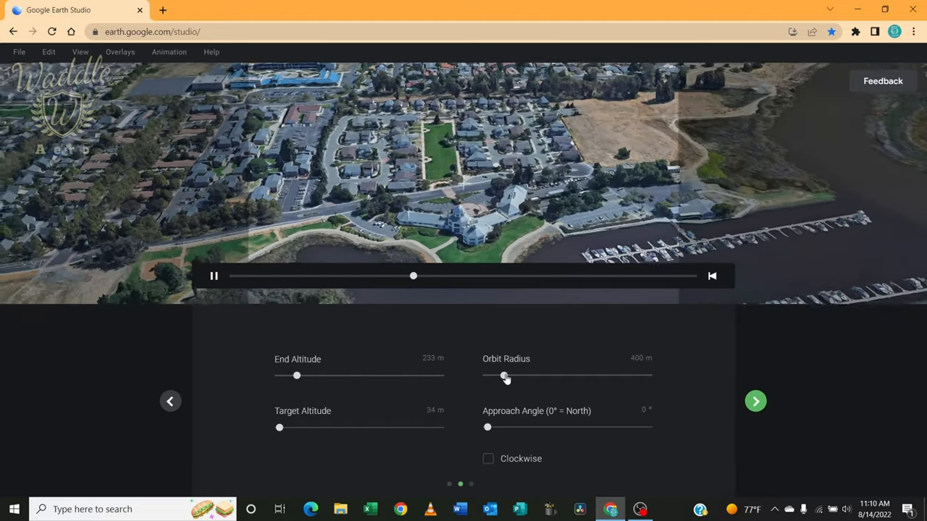
# - Reduce the orbit radius to exactly 200 m
pyautogui.moveTo(505, 376); pyautogui.dragTo(498, 378)
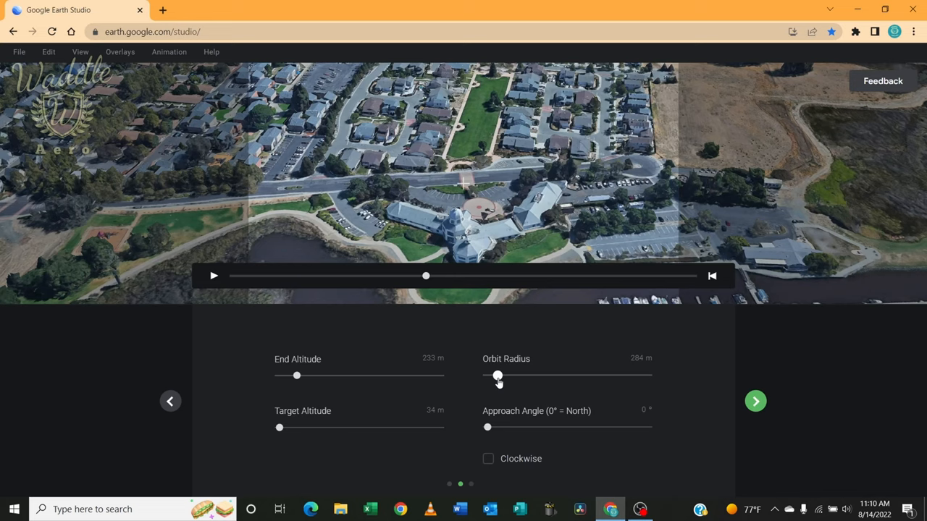
pyautogui.moveTo(498, 378); pyautogui.dragTo(497, 378)
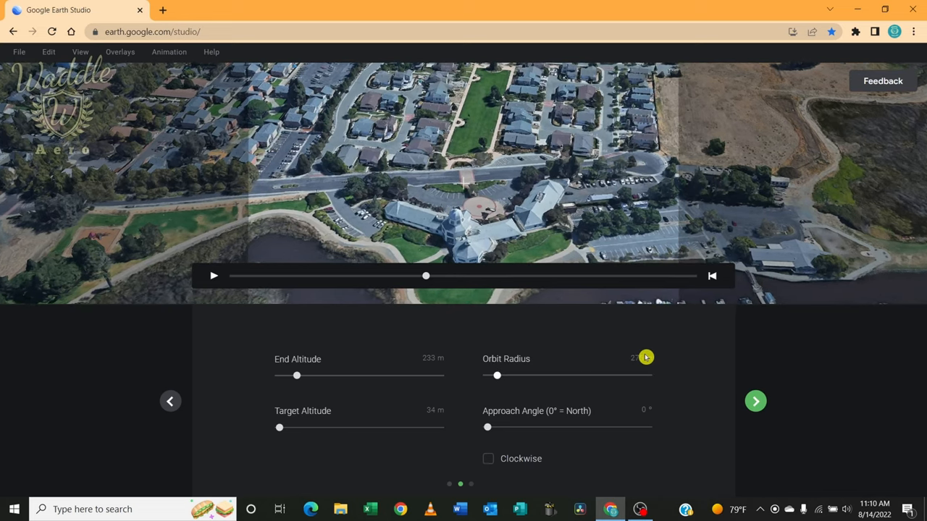
pyautogui.scroll(-2, 646, 358)
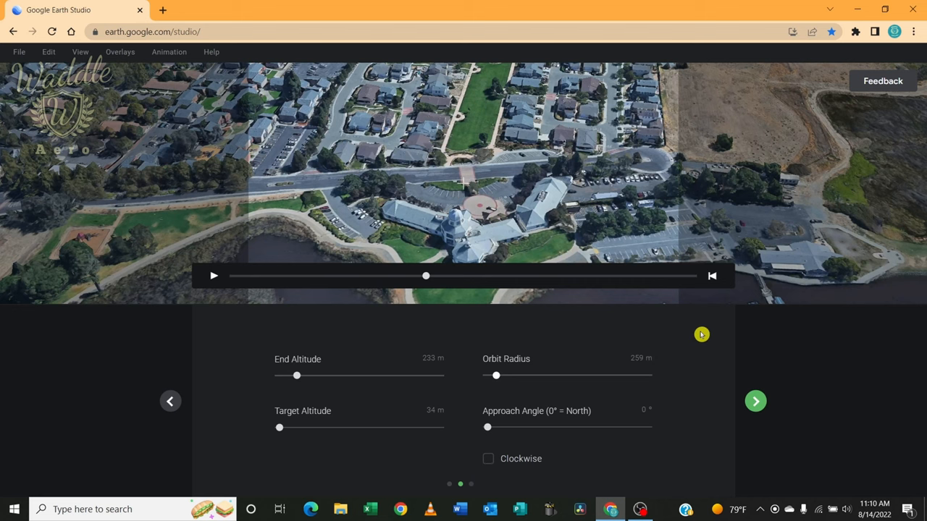
pyautogui.press('Left')
pyautogui.press('Left')
pyautogui.press('Left')
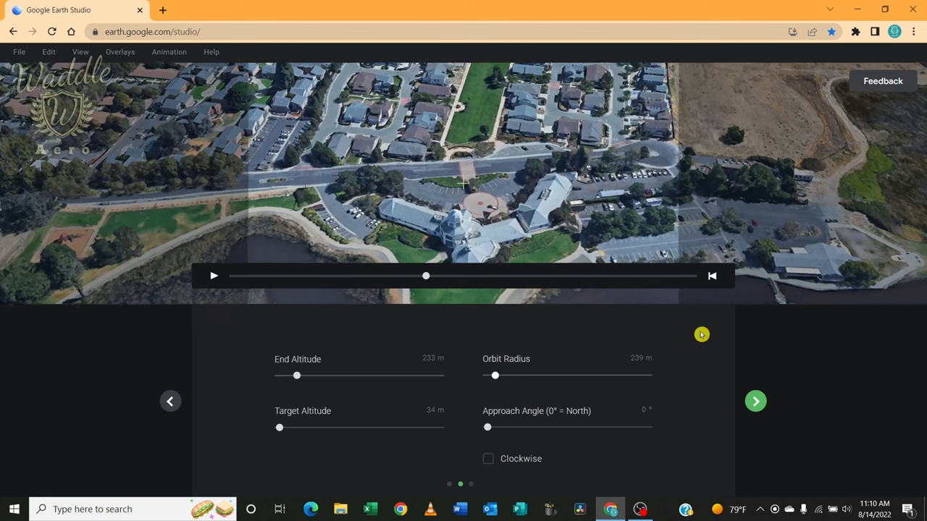
pyautogui.press('Left')
pyautogui.press('Left')
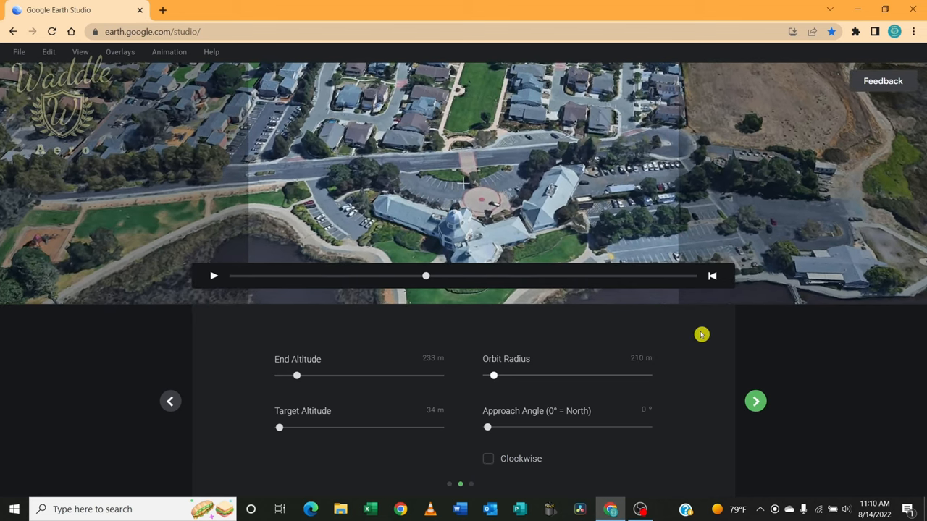
pyautogui.press('Left')
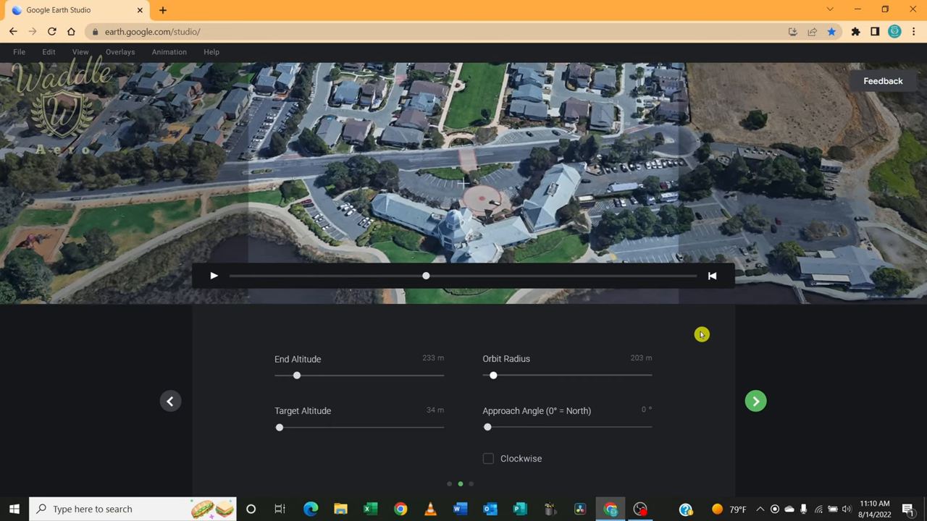
pyautogui.press('Left')
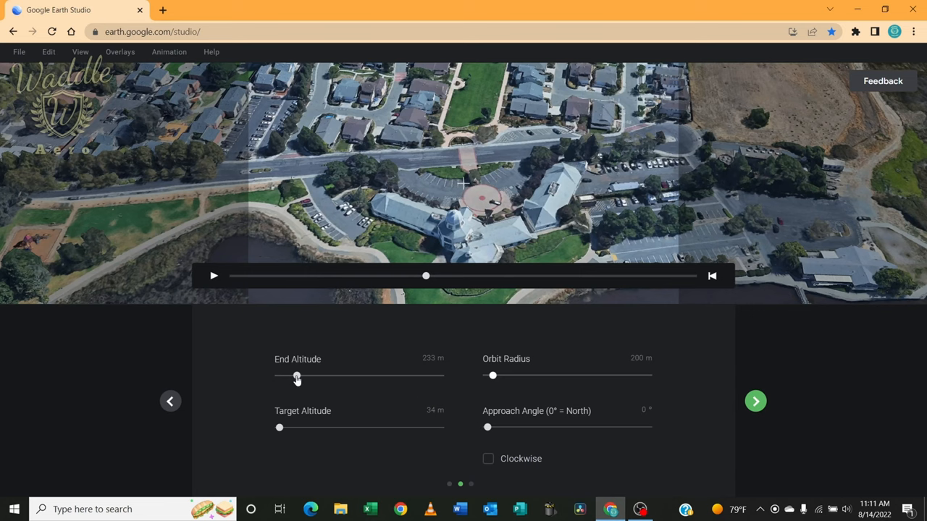
# - Lower the end altitude to exactly 50 m and proceed to the duration step
pyautogui.moveTo(296, 376); pyautogui.dragTo(290, 377)
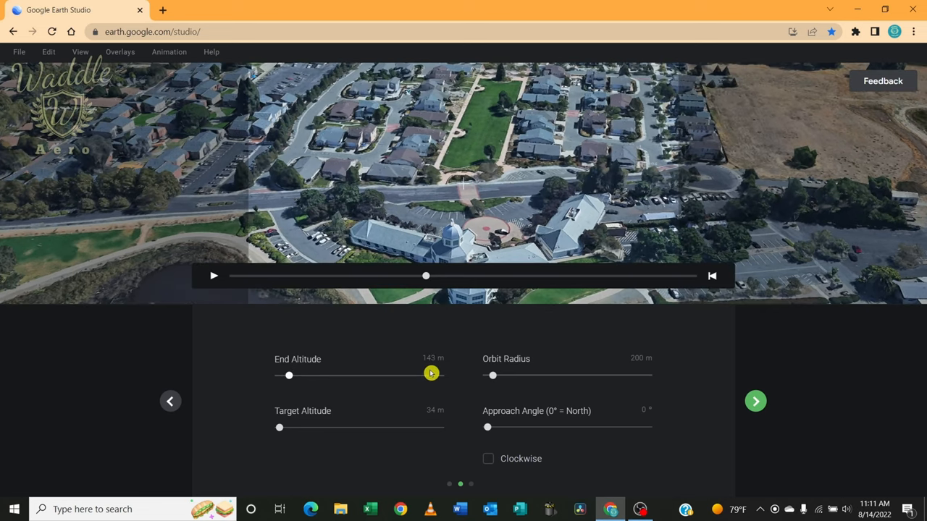
pyautogui.press('Left')
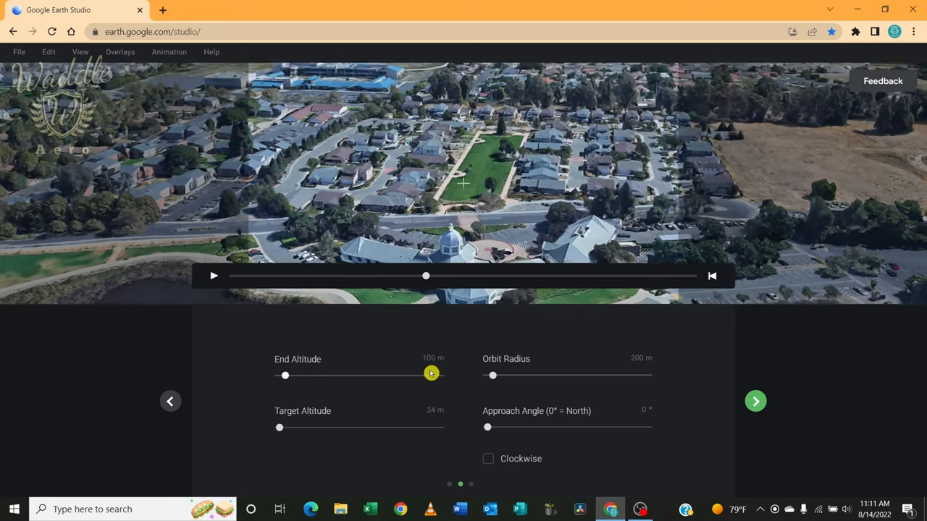
pyautogui.press('Left')
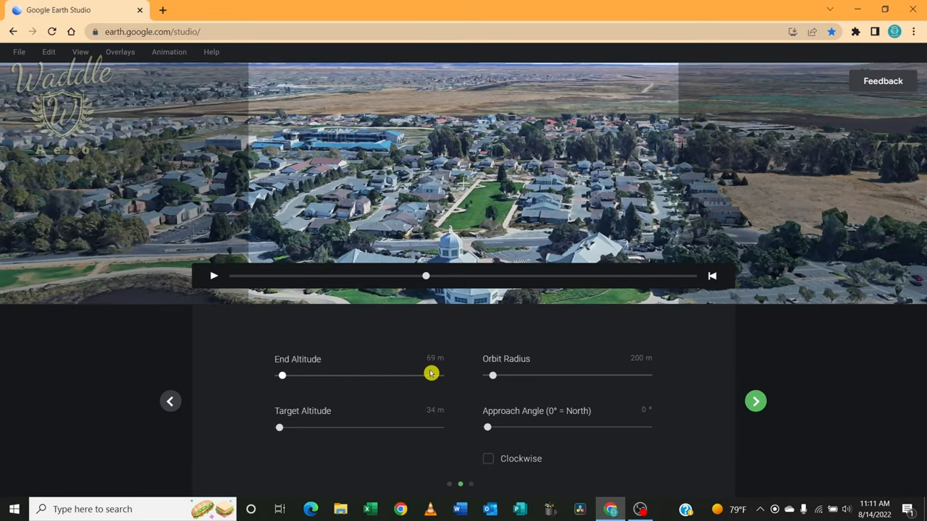
pyautogui.press('Left')
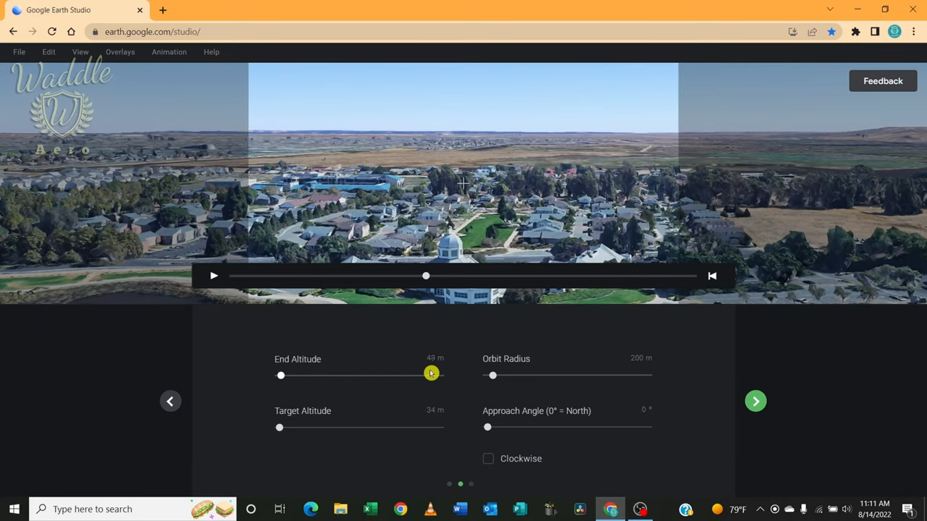
pyautogui.press('Right')
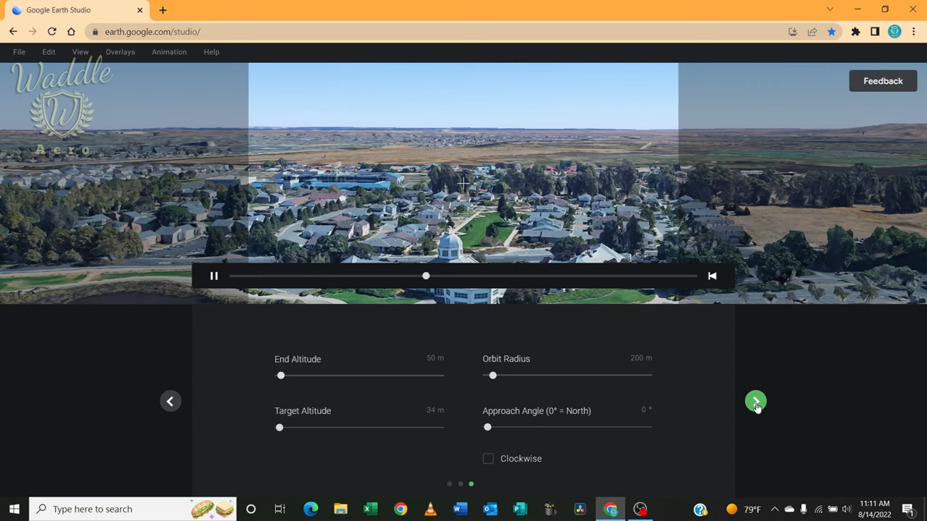
pyautogui.click(755, 401)
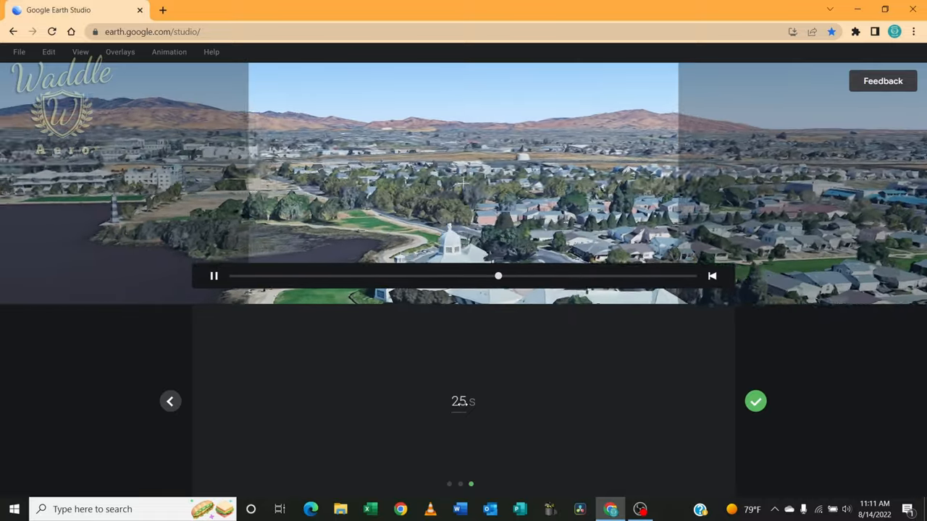
# - Replace the 25 s duration with 60 s, finish the quick start and pause the opened project's preview
pyautogui.doubleClick(461, 403)
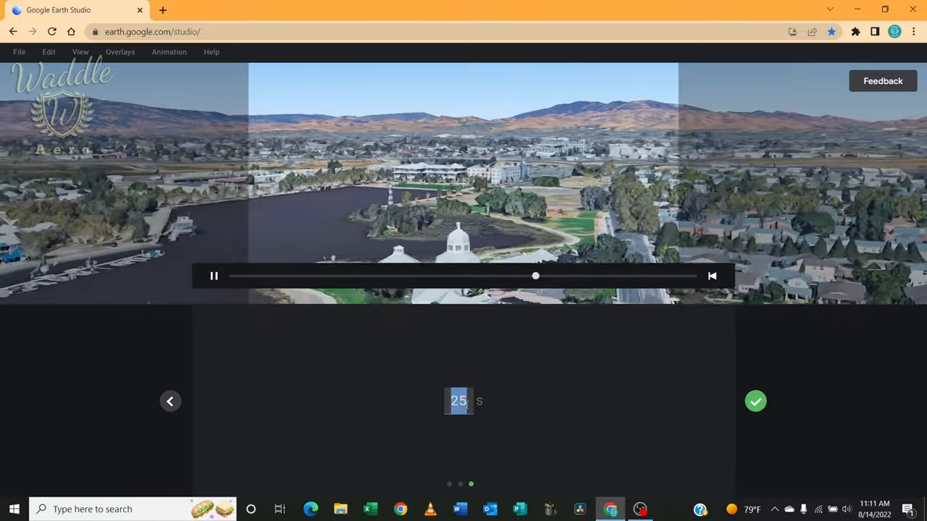
pyautogui.write('60')
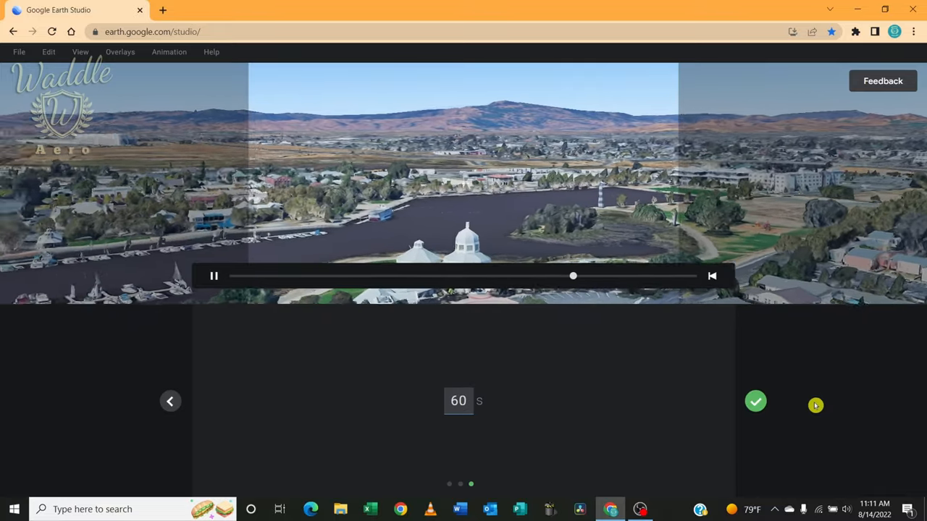
pyautogui.click(755, 401)
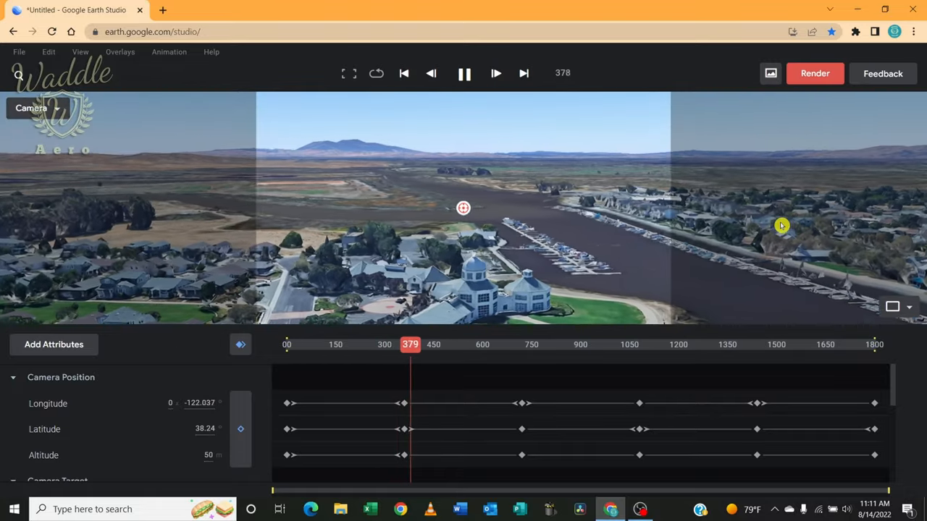
pyautogui.click(459, 73)
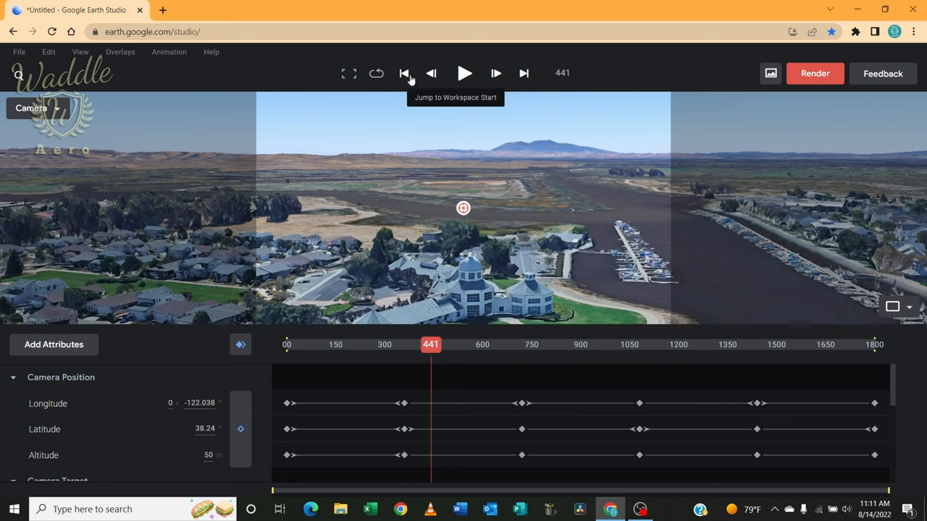
# - Set the frame-0 camera altitude to 30000 km, preview the descent and rewind to the start
pyautogui.click(405, 74)
pyautogui.write('3000000')
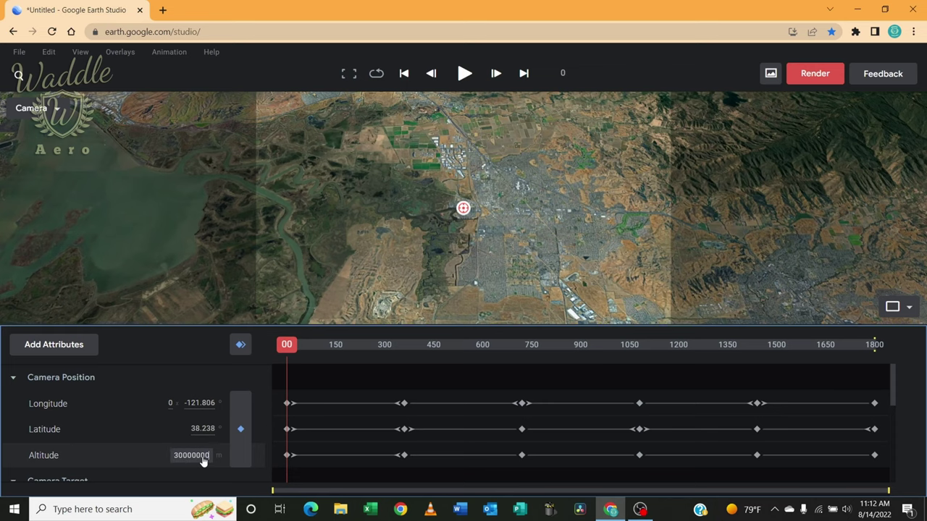
pyautogui.press('Return')
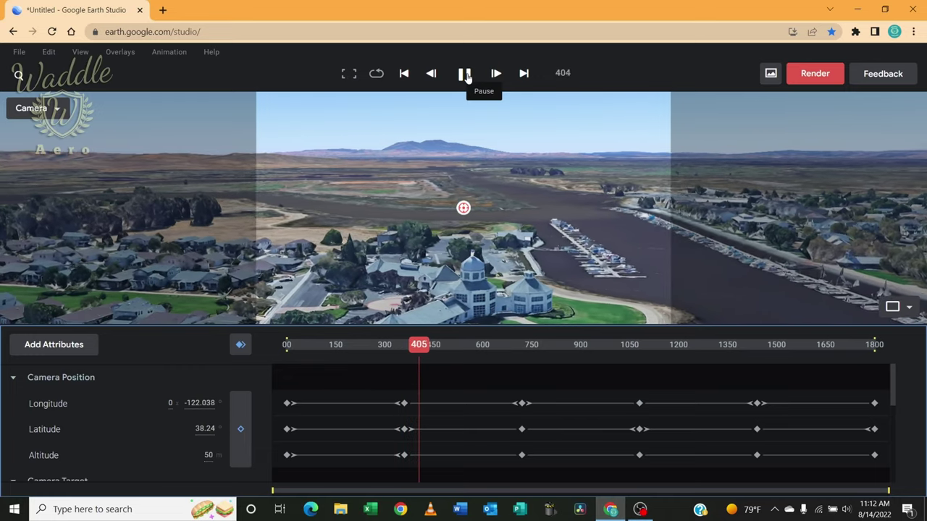
pyautogui.click(465, 73)
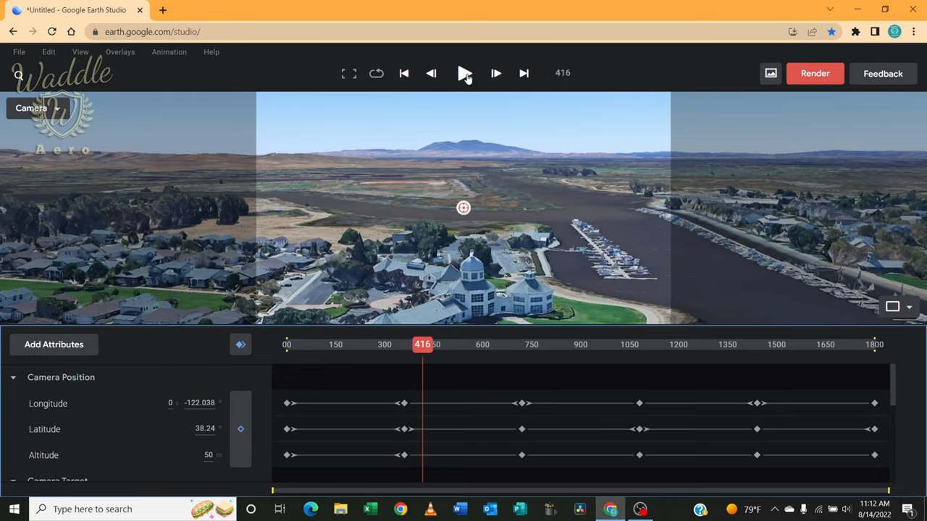
pyautogui.click(405, 73)
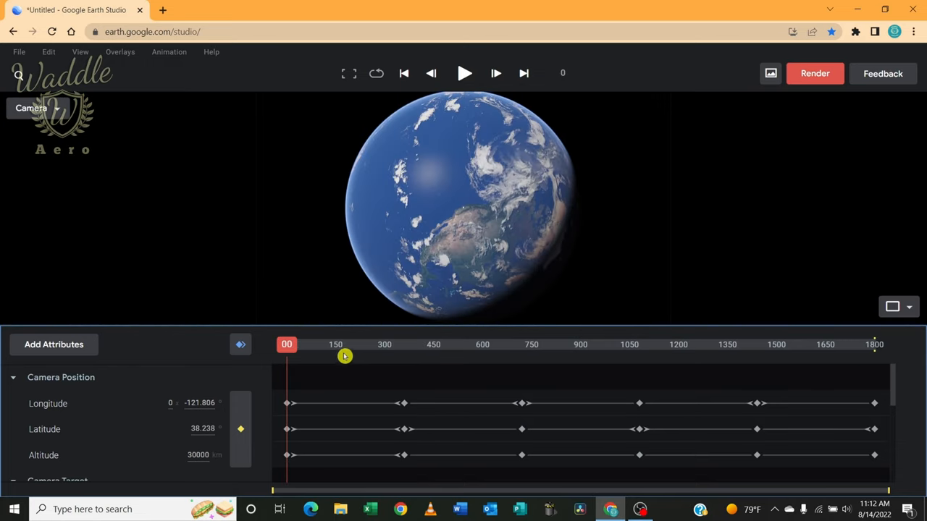
# - Ease the first Altitude keyframe's Bezier handle to slow the start of the descent
pyautogui.click(52, 458)
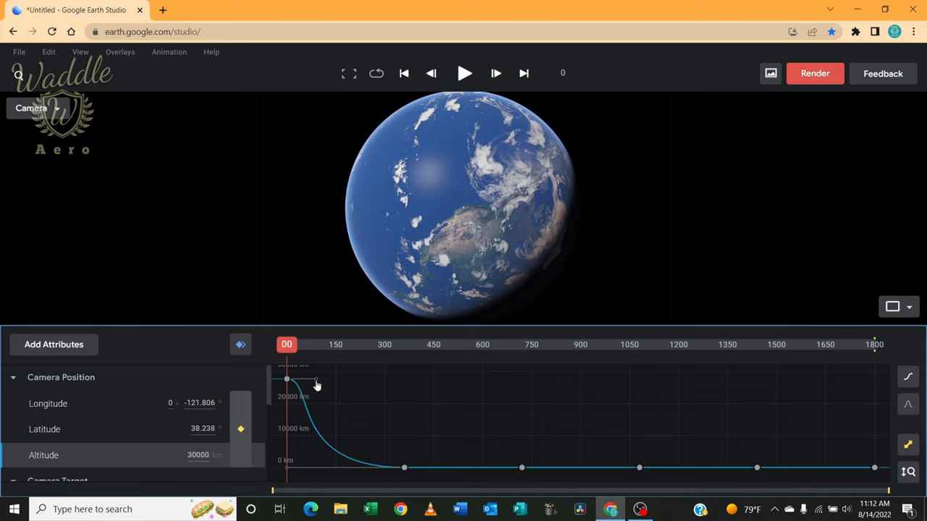
pyautogui.moveTo(316, 382); pyautogui.dragTo(351, 380)
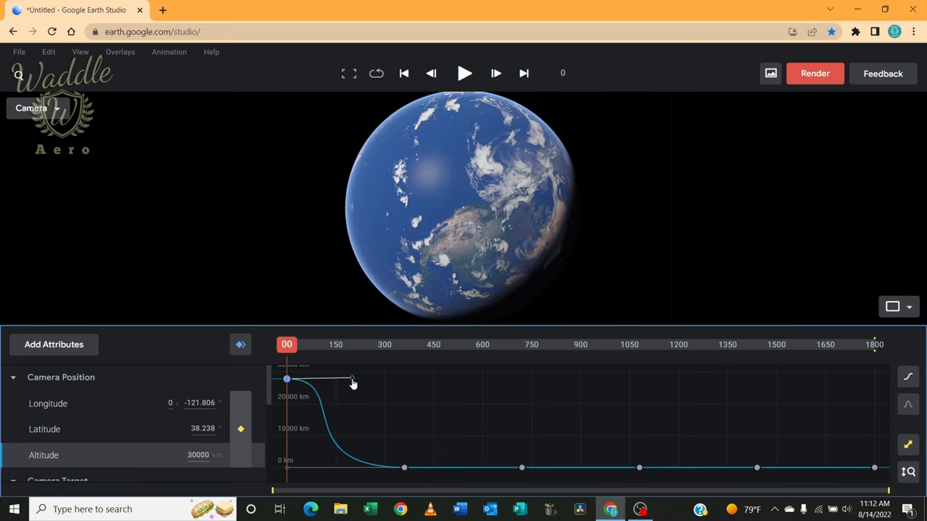
pyautogui.moveTo(352, 383); pyautogui.dragTo(345, 383)
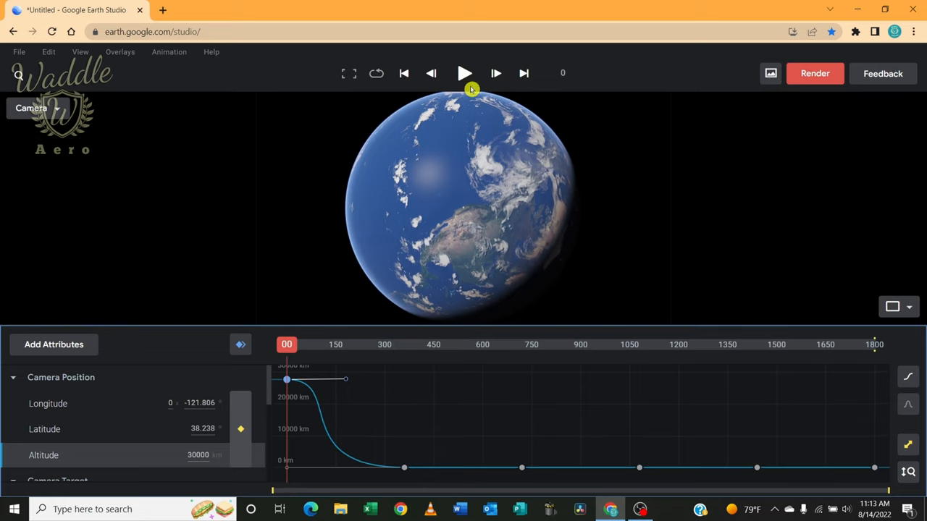
# - Preview the orbit, park the playhead at frame 359 and bring up Windows search for Notepad
pyautogui.click(464, 73)
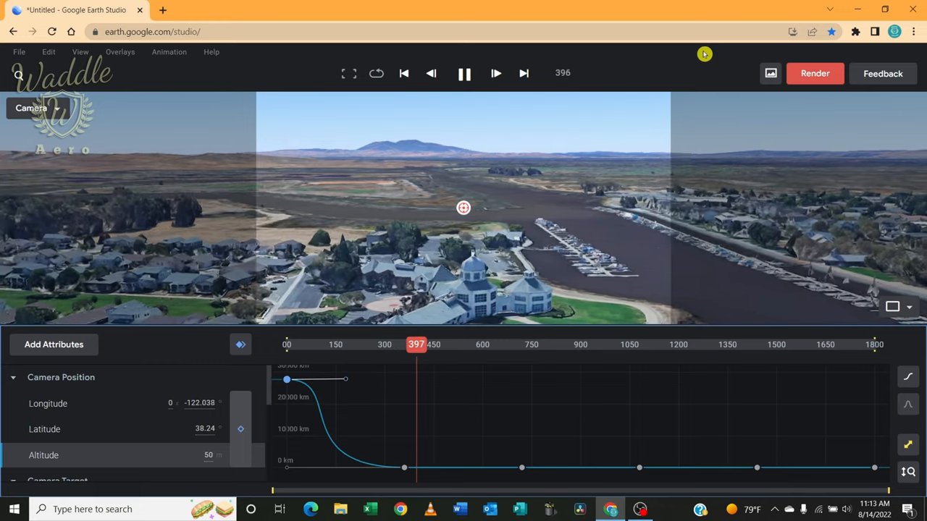
pyautogui.click(464, 73)
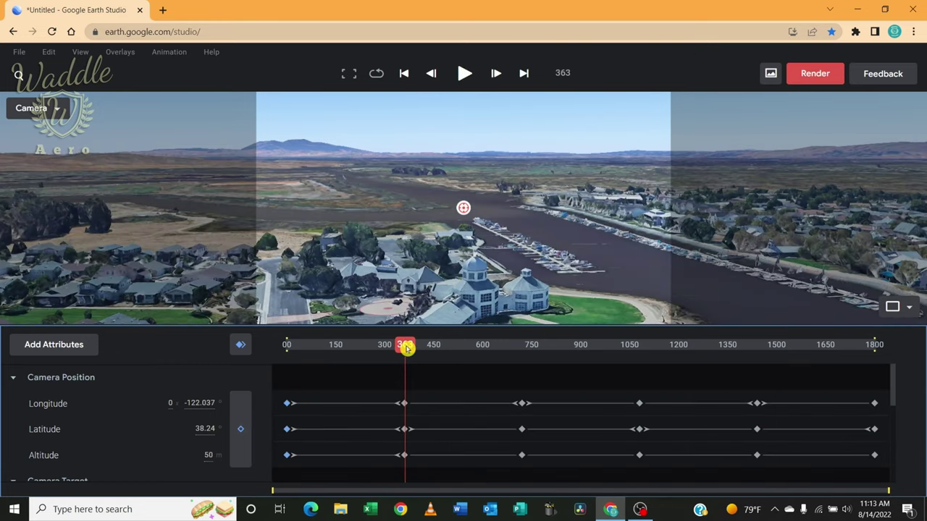
pyautogui.moveTo(430, 344); pyautogui.dragTo(405, 349)
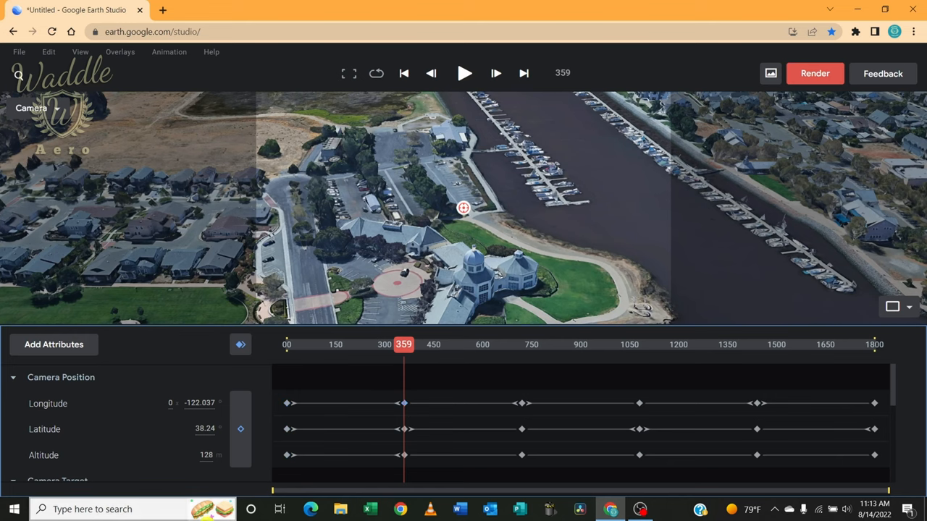
pyautogui.click(97, 509)
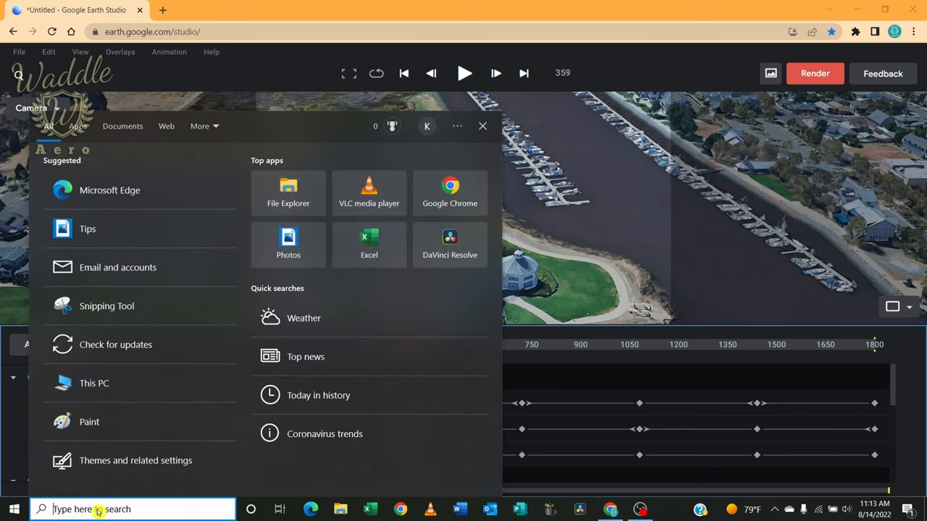
pyautogui.write('note')
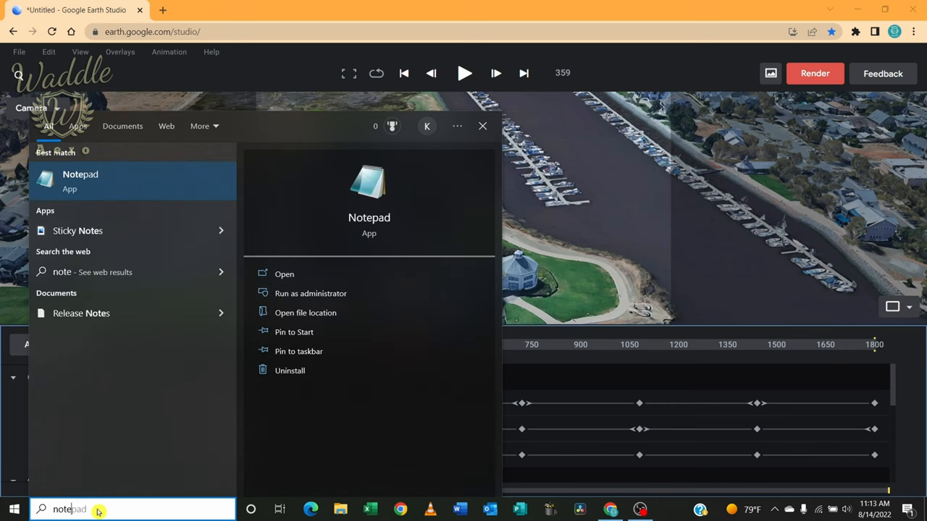
# - Launch Notepad and paste in the frame-359 camera longitude -122.0371843475611
pyautogui.click(369, 224)
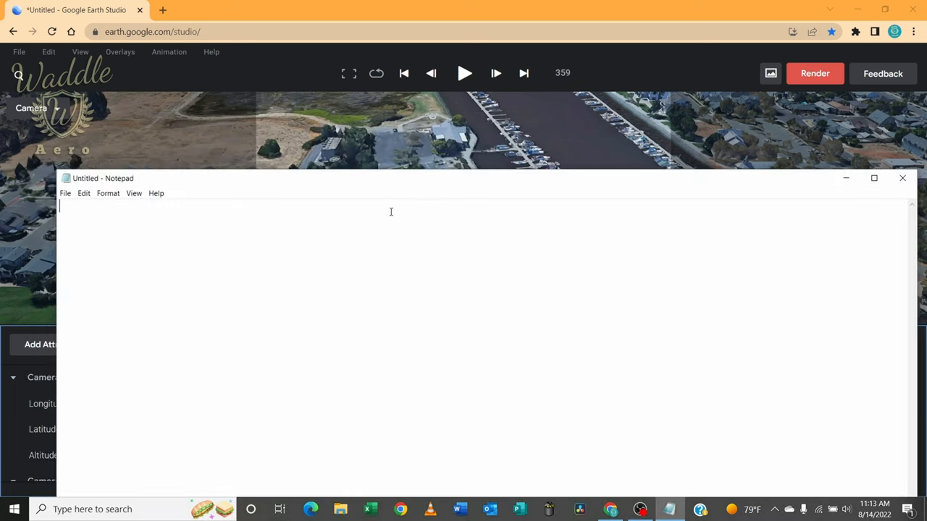
pyautogui.hotkey('alt', 'Tab')
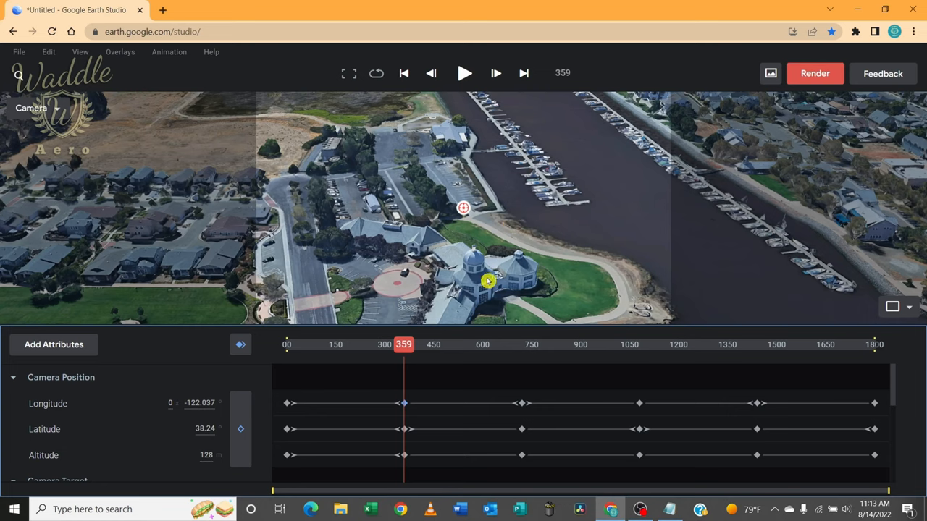
pyautogui.click(197, 404)
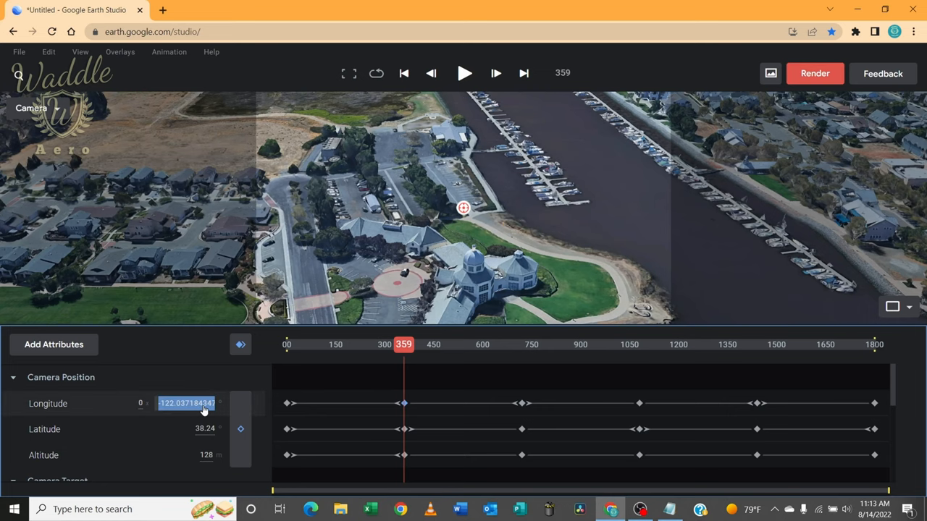
pyautogui.hotkey('ctrl', 'c')
pyautogui.hotkey('alt', 'Tab')
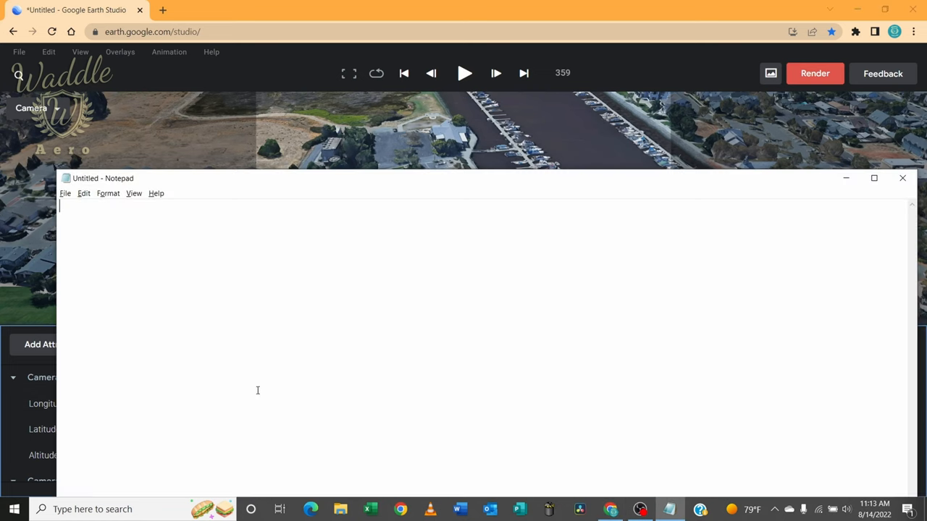
pyautogui.hotkey('ctrl', 'v')
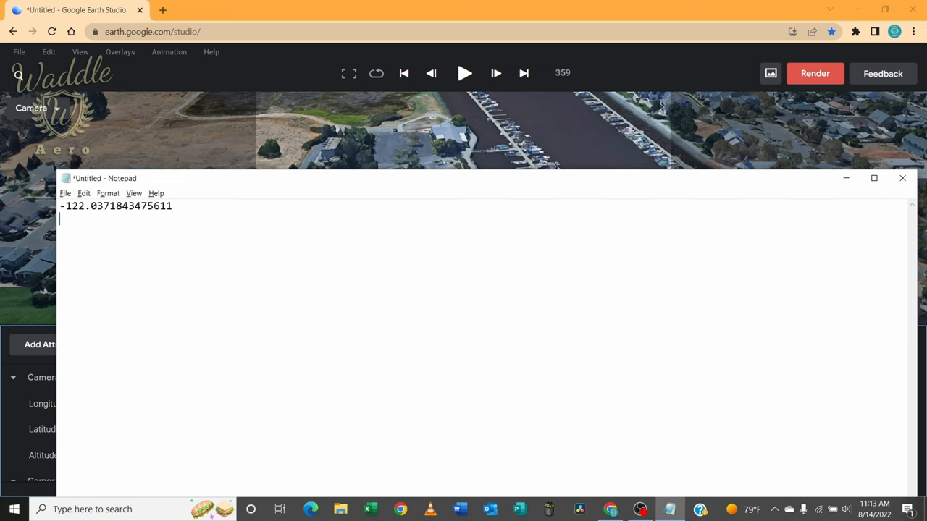
# - Paste the camera latitude 38.2401409812961 on a new Notepad line and return to Earth Studio
pyautogui.hotkey('alt', 'Tab')
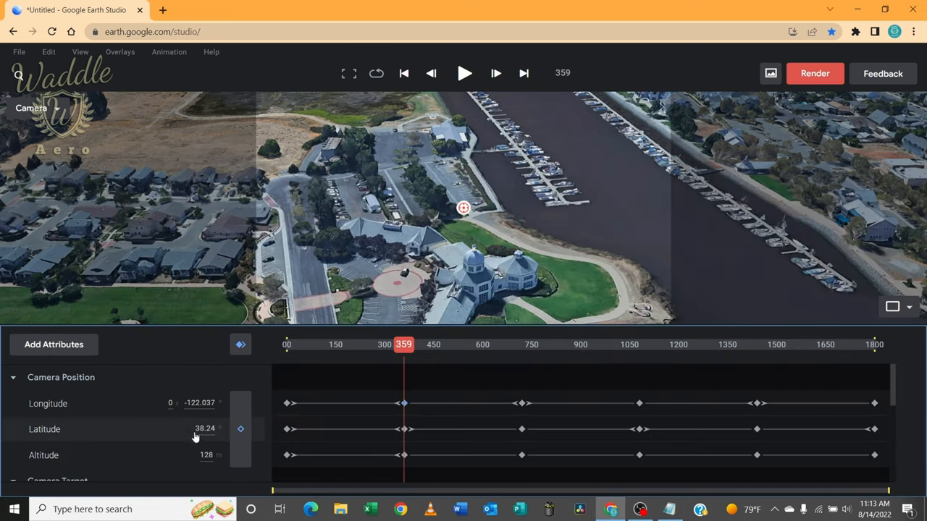
pyautogui.click(207, 430)
pyautogui.hotkey('alt', 'Tab')
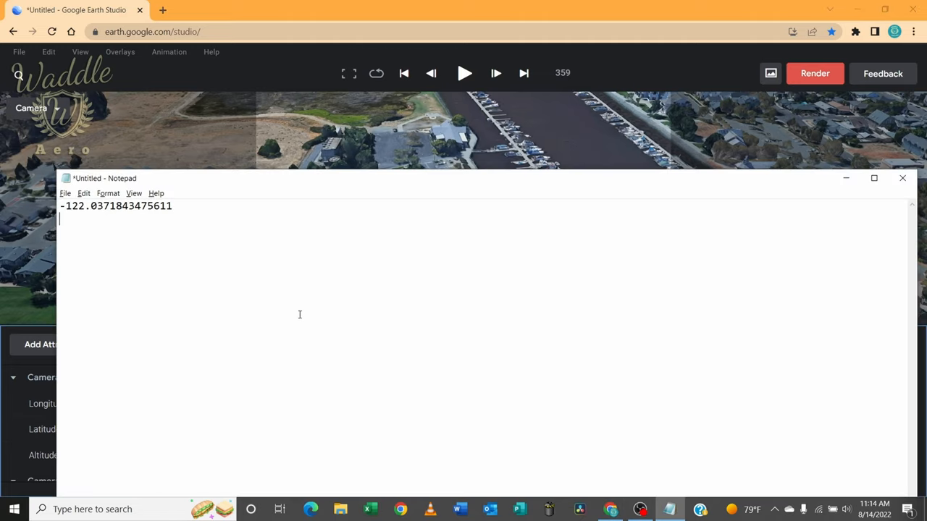
pyautogui.hotkey('ctrl', 'v')
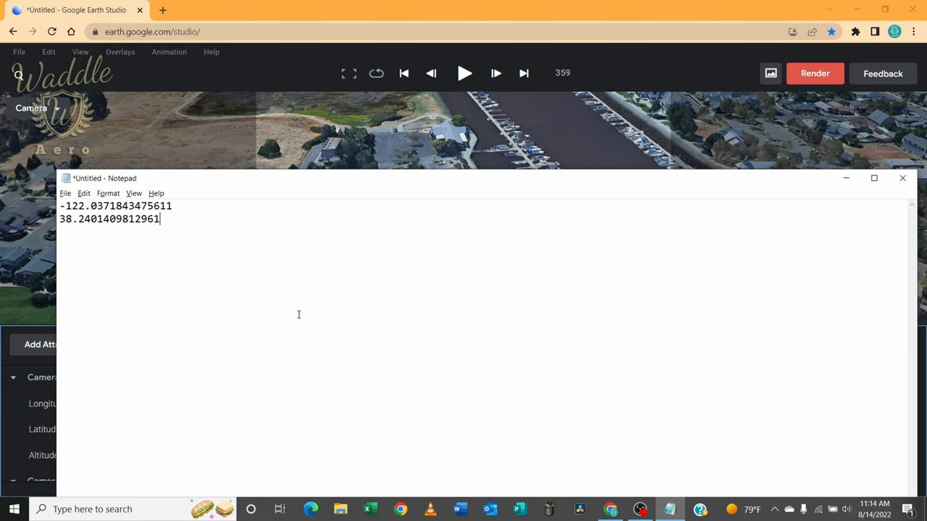
pyautogui.hotkey('alt', 'Tab')
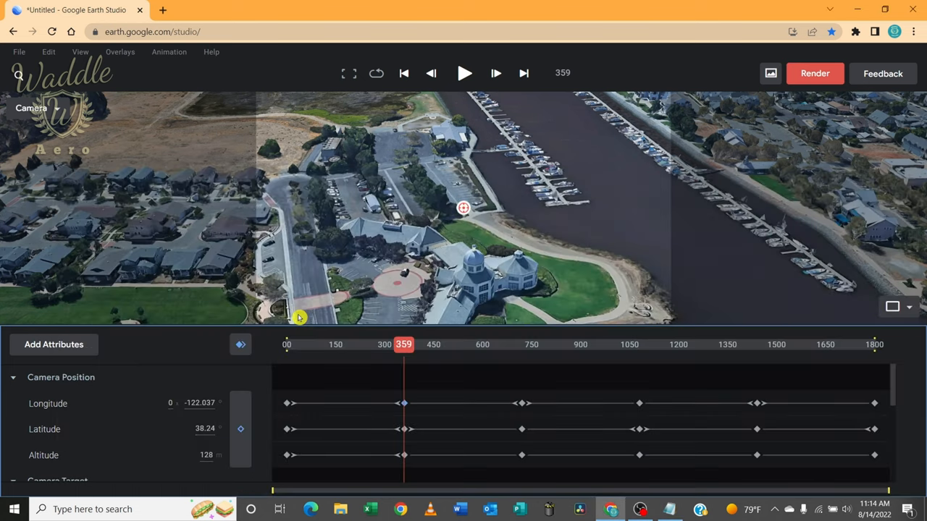
# - Submit the animation as a 3840×2160 MP4 cloud render
pyautogui.click(815, 73)
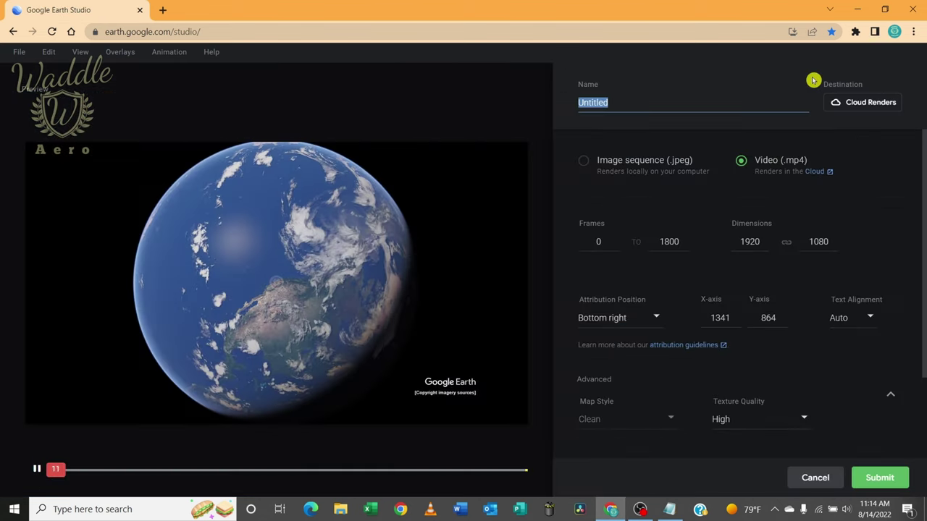
pyautogui.doubleClick(749, 241)
pyautogui.write('3840')
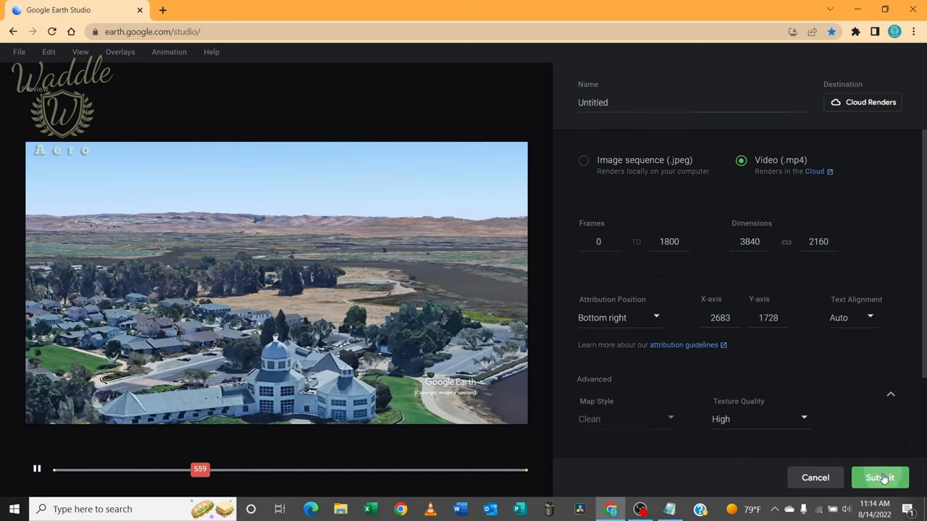
pyautogui.click(884, 478)
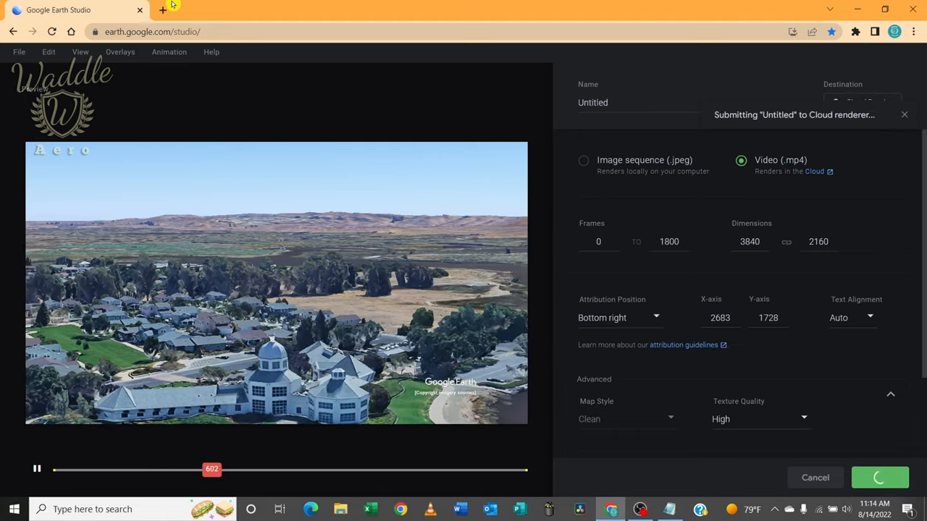
# - Check Animation > Cloud Renders to confirm the render is queued, then dismiss the list
pyautogui.click(166, 55)
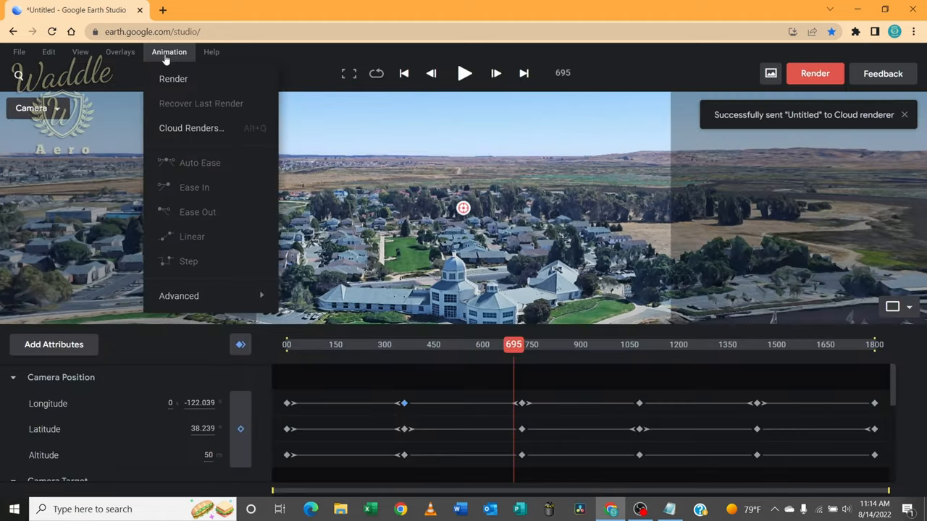
pyautogui.click(189, 131)
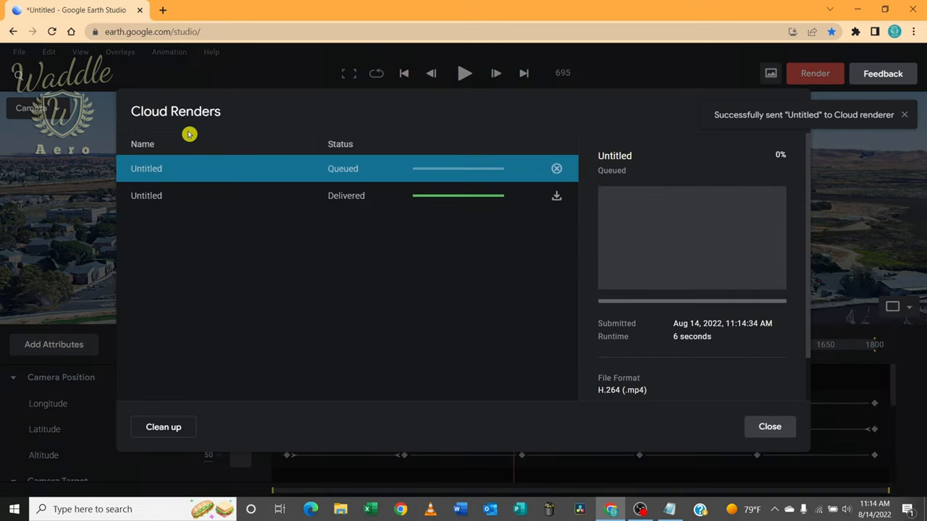
pyautogui.click(770, 426)
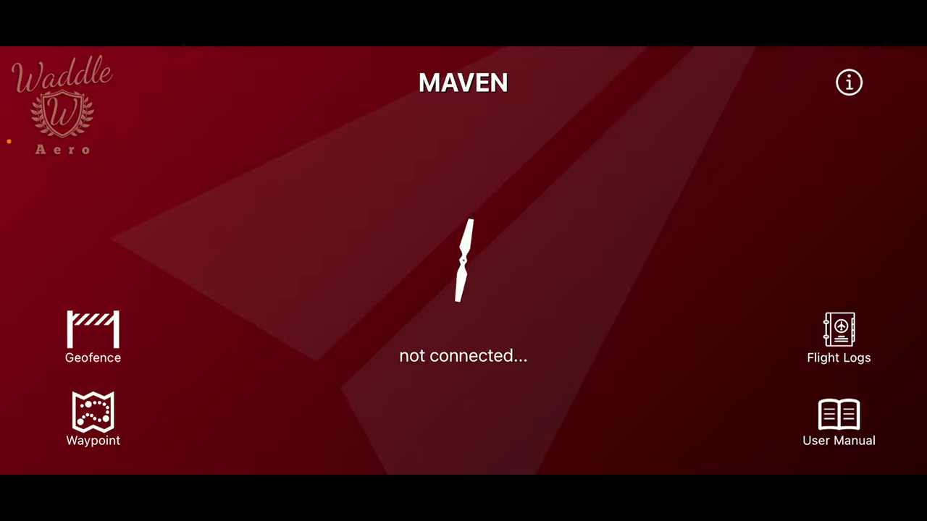
# - Create a new waypoint mission designed from scratch on the Suisun City map
pyautogui.click(92, 418)
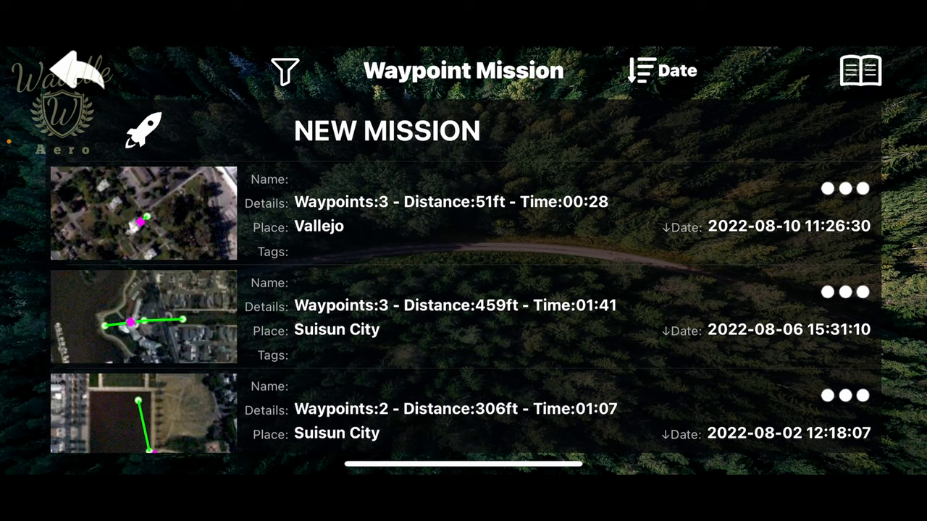
pyautogui.click(386, 130)
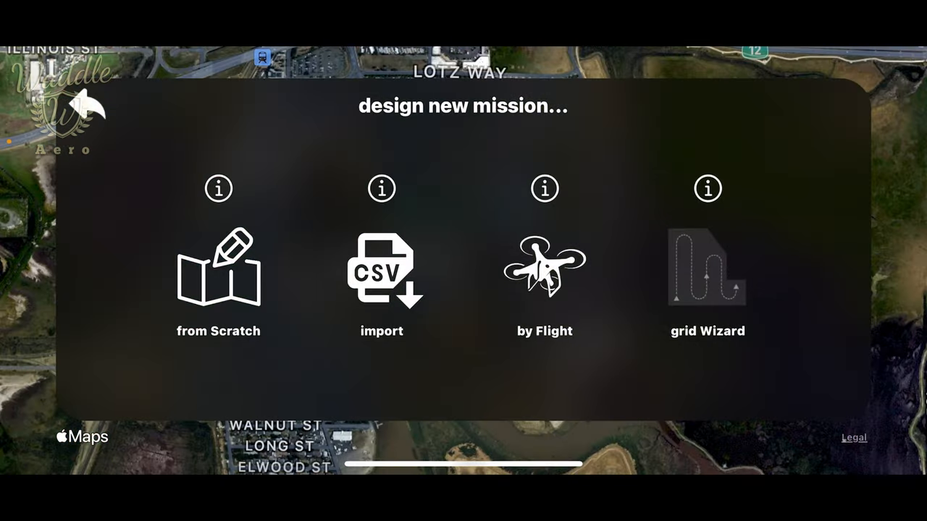
pyautogui.click(218, 275)
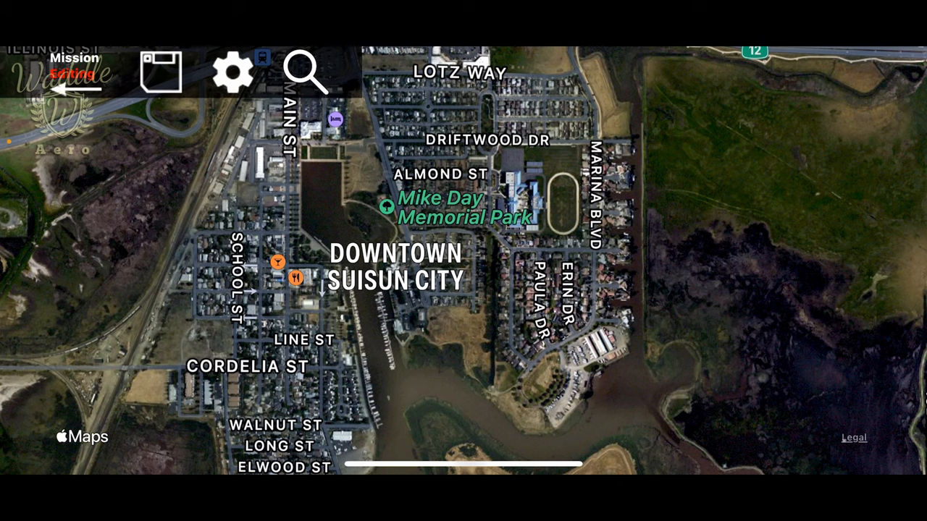
pyautogui.scroll(5, 434, 276)
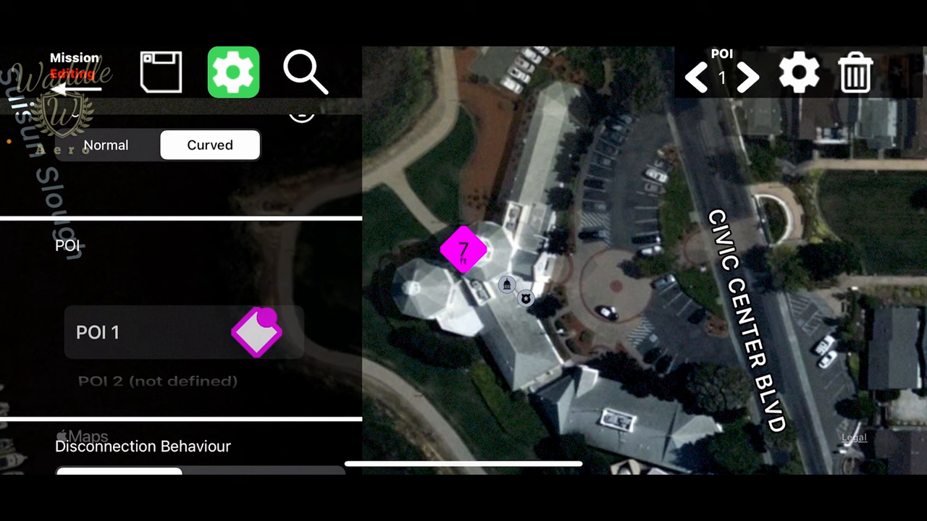
pyautogui.scroll(4, 181, 290)
pyautogui.scroll(3, 181, 289)
pyautogui.scroll(3, 181, 289)
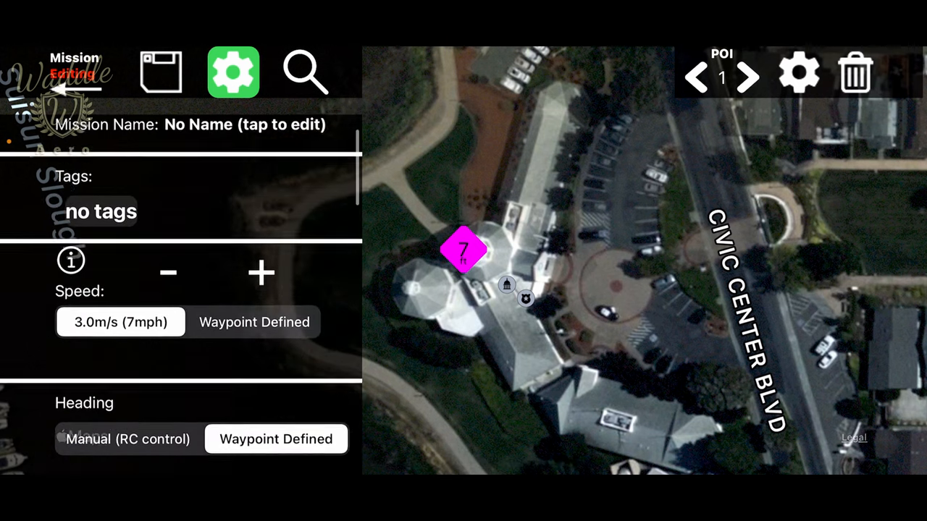
pyautogui.scroll(3, 181, 290)
pyautogui.scroll(2, 181, 289)
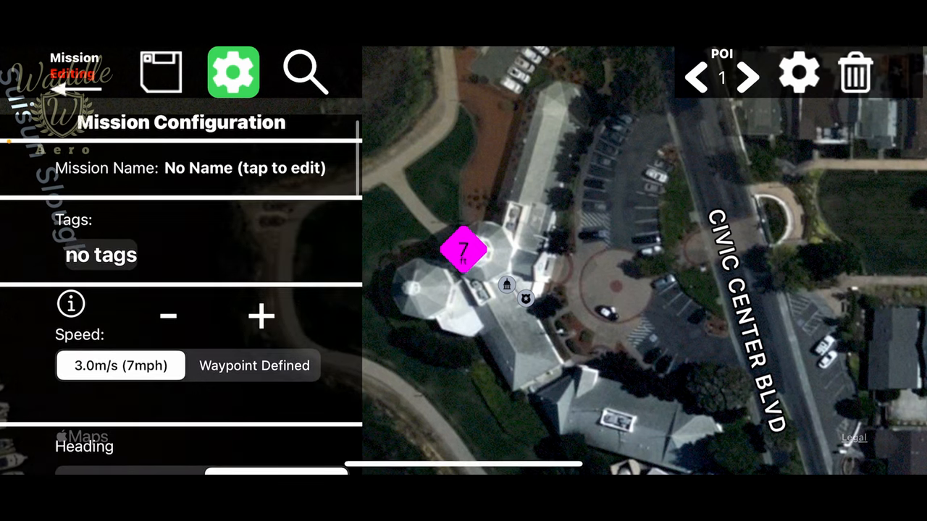
# - Raise the mission speed to 5.0 m/s (11 mph), close settings and pan north of the building
pyautogui.click(261, 316)
pyautogui.click(260, 317)
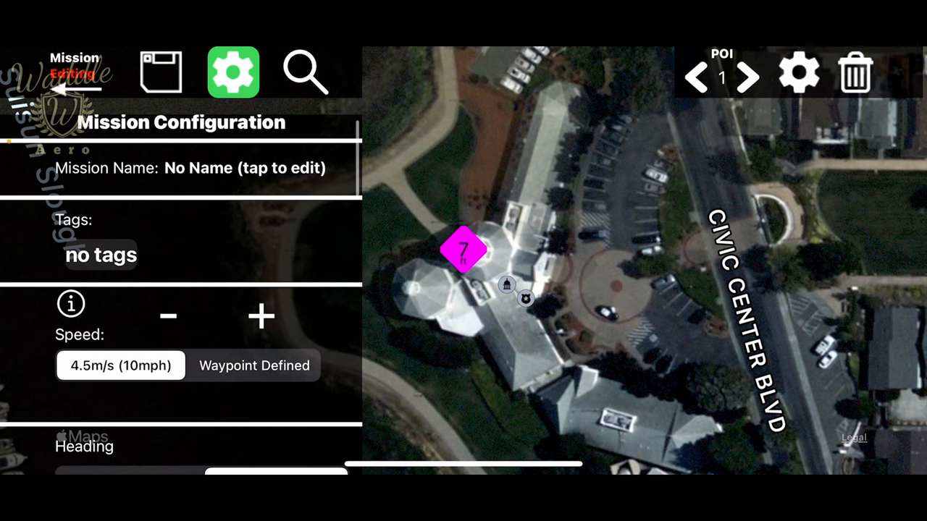
pyautogui.click(261, 317)
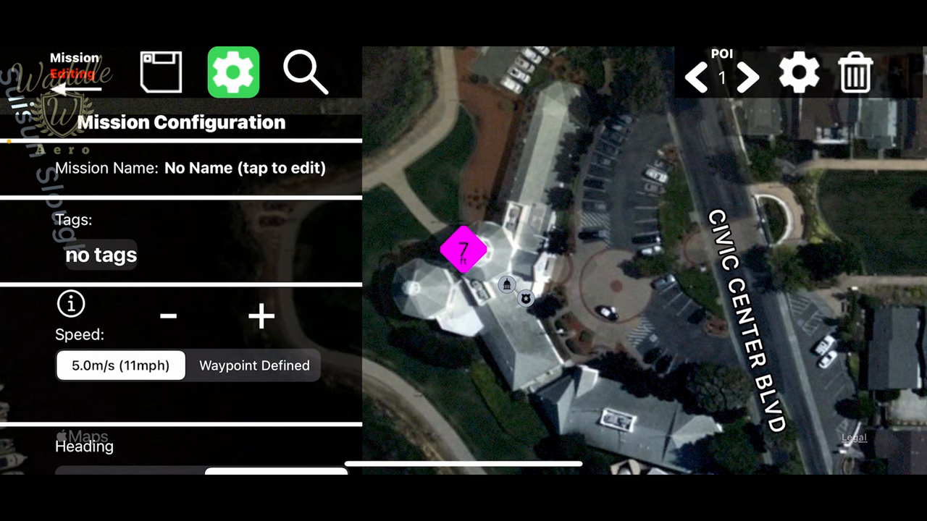
pyautogui.click(233, 71)
pyautogui.moveTo(579, 253); pyautogui.dragTo(565, 348)
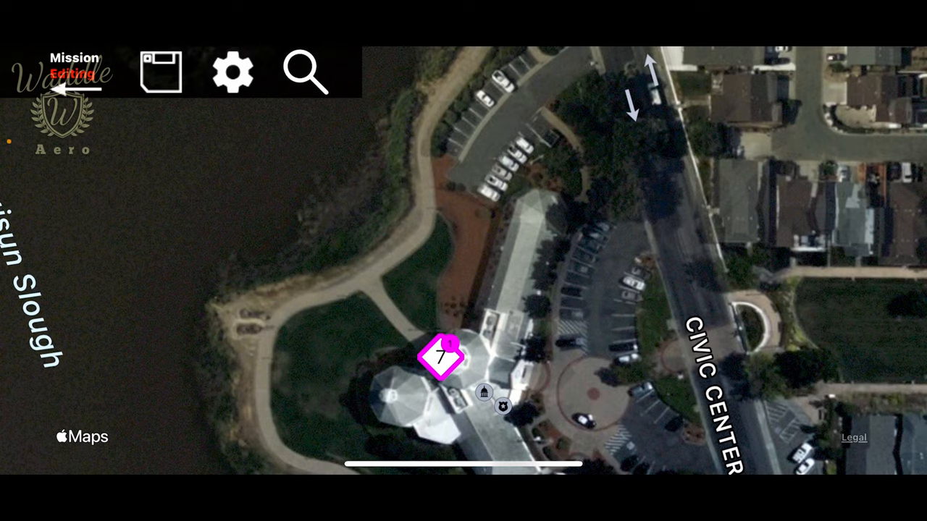
# - Drop waypoint 1 at 82 ft in the park north of the building and bring up its Lat/Lon editor
pyautogui.moveTo(579, 181); pyautogui.dragTo(558, 326)
pyautogui.scroll(-5, 463, 261)
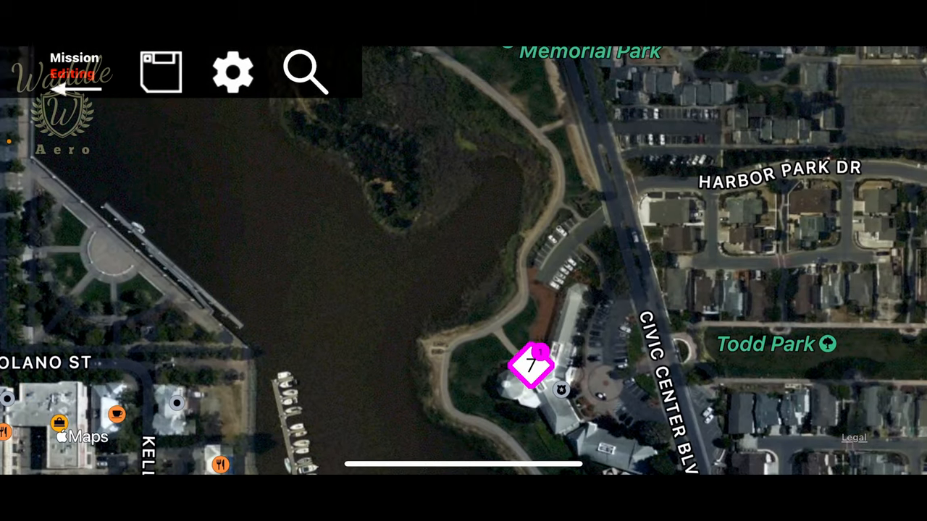
pyautogui.click(495, 136)
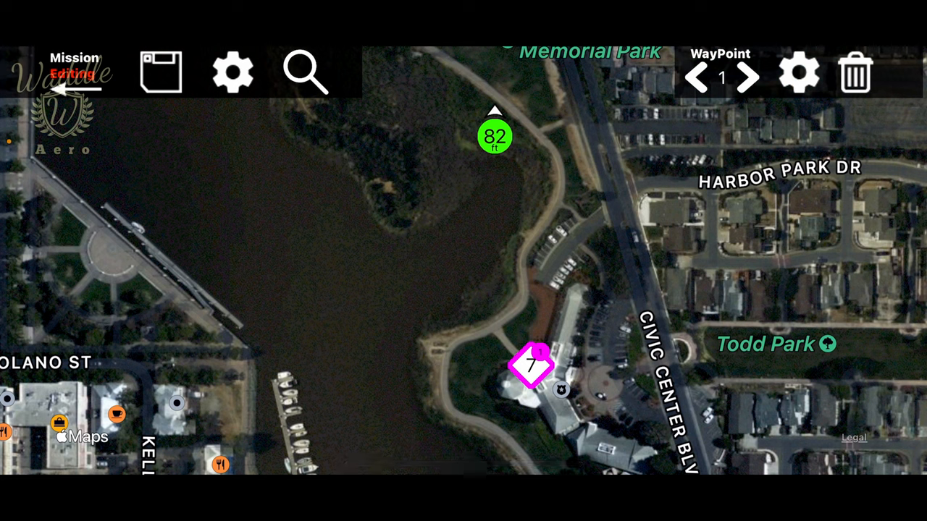
pyautogui.click(800, 73)
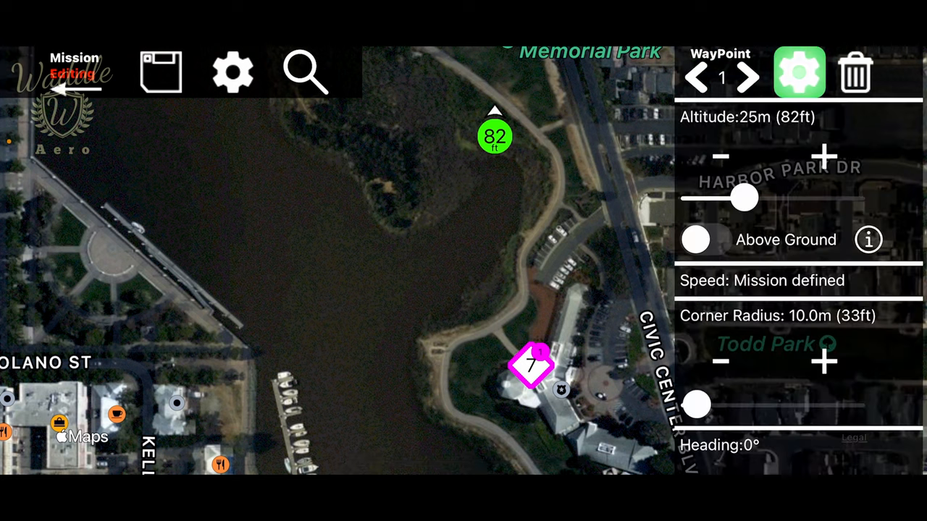
pyautogui.scroll(-10, 797, 290)
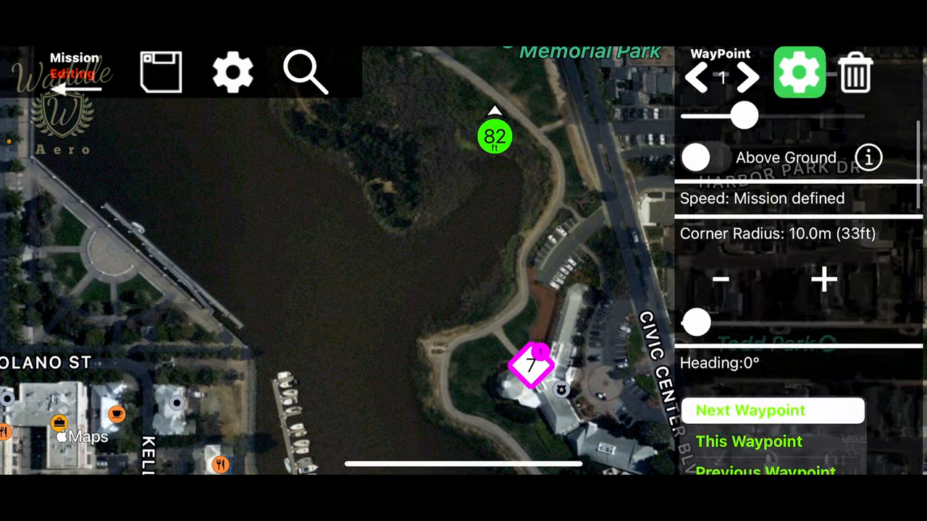
pyautogui.scroll(-8, 796, 289)
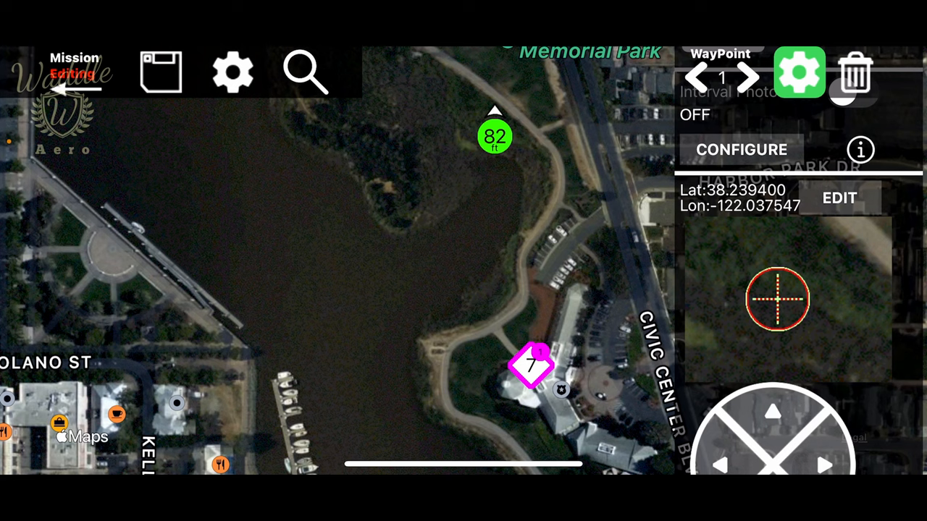
pyautogui.click(839, 197)
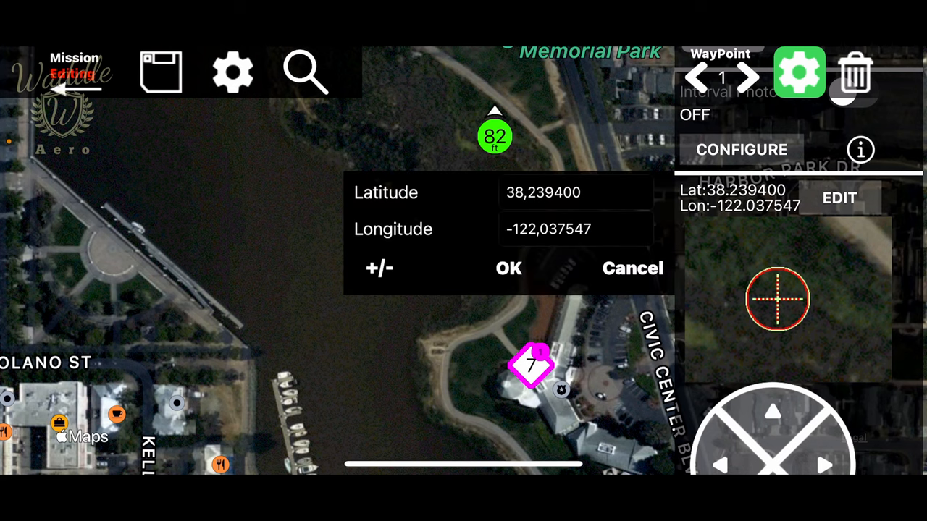
# - Re-enter waypoint 1's coordinates as 38.240141, -122.037184 and confirm
pyautogui.click(572, 191)
pyautogui.press('BackSpace')
pyautogui.press('BackSpace')
pyautogui.press('BackSpace')
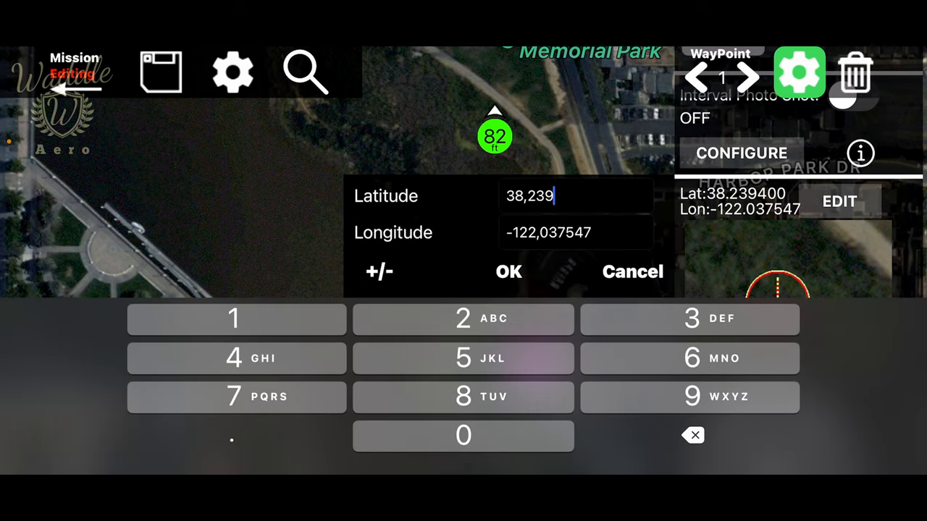
pyautogui.press('BackSpace')
pyautogui.press('BackSpace')
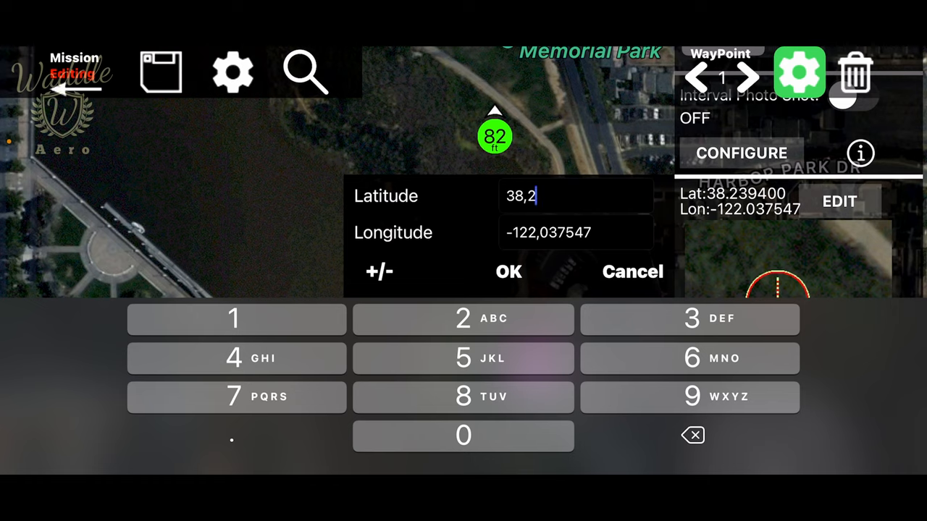
pyautogui.write('40')
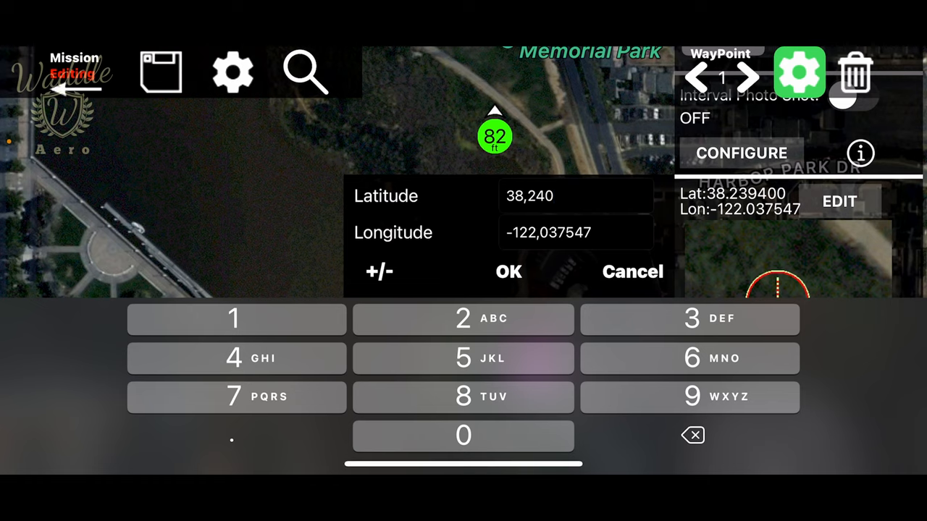
pyautogui.write('14')
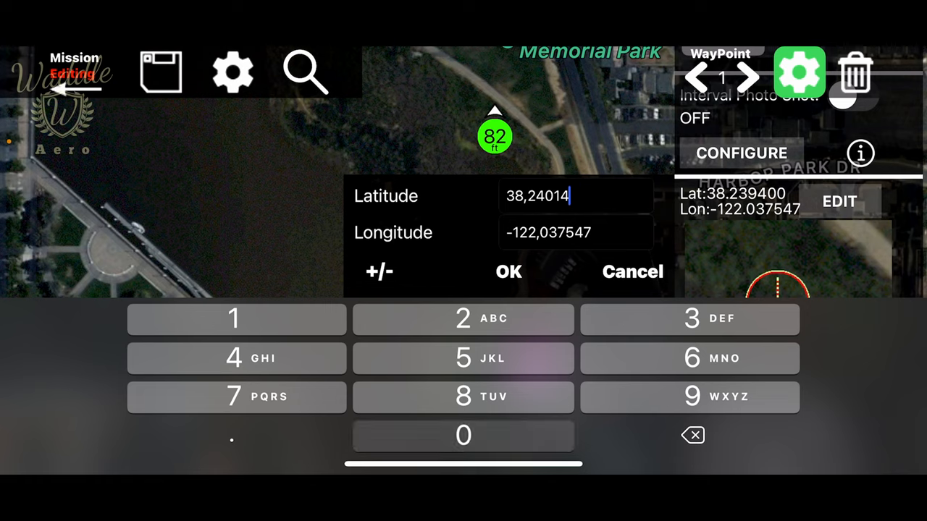
pyautogui.write('0')
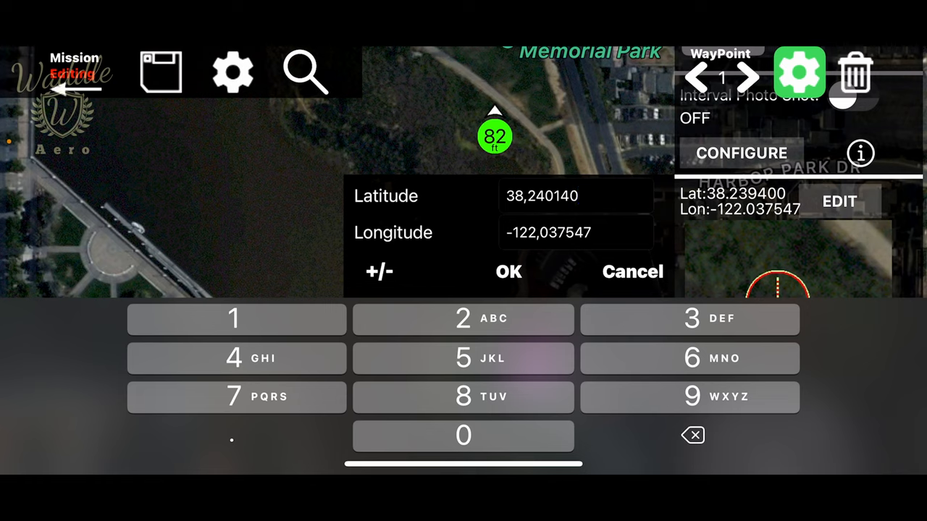
pyautogui.write('98')
pyautogui.write('12')
pyautogui.write('96')
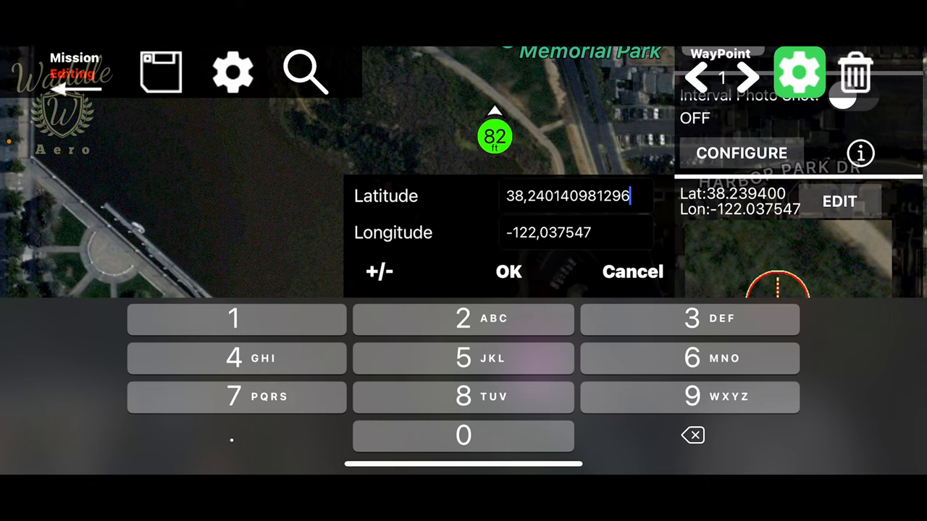
pyautogui.write('1')
pyautogui.press('BackSpace')
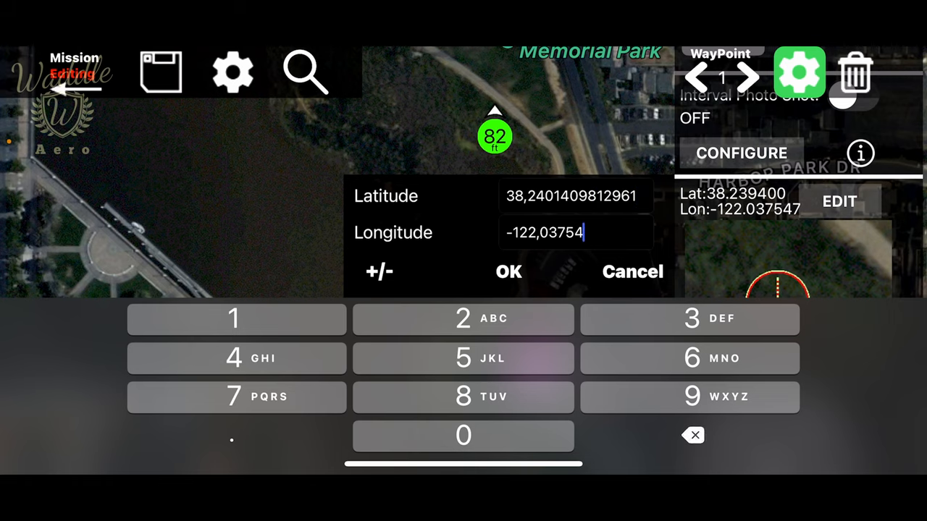
pyautogui.press('BackSpace')
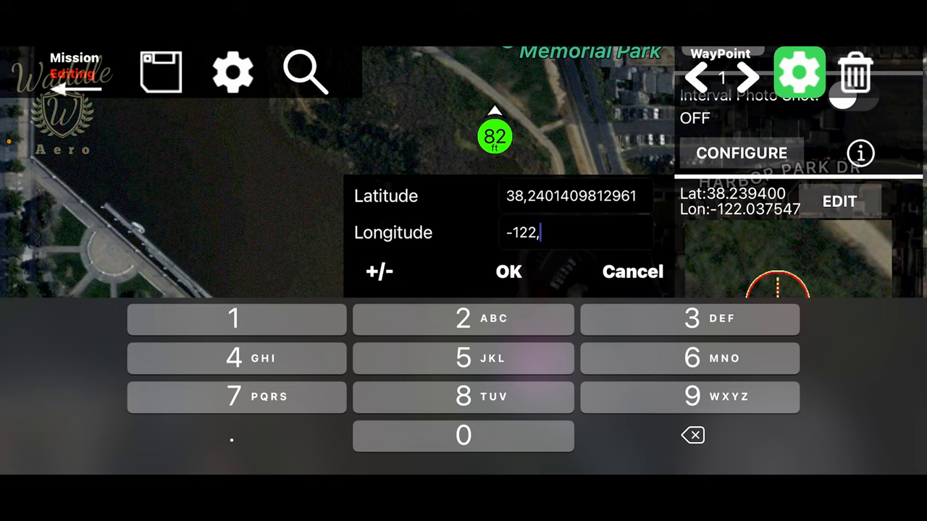
pyautogui.write('037')
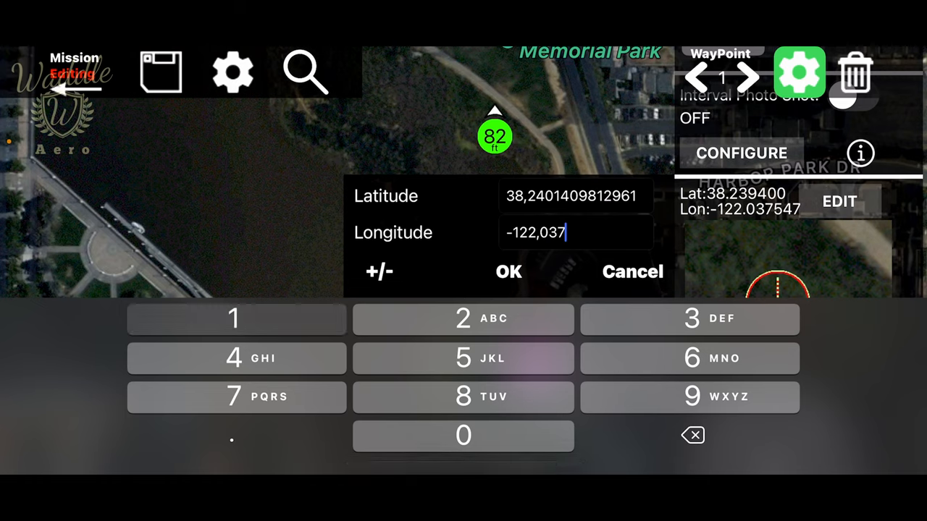
pyautogui.write('184')
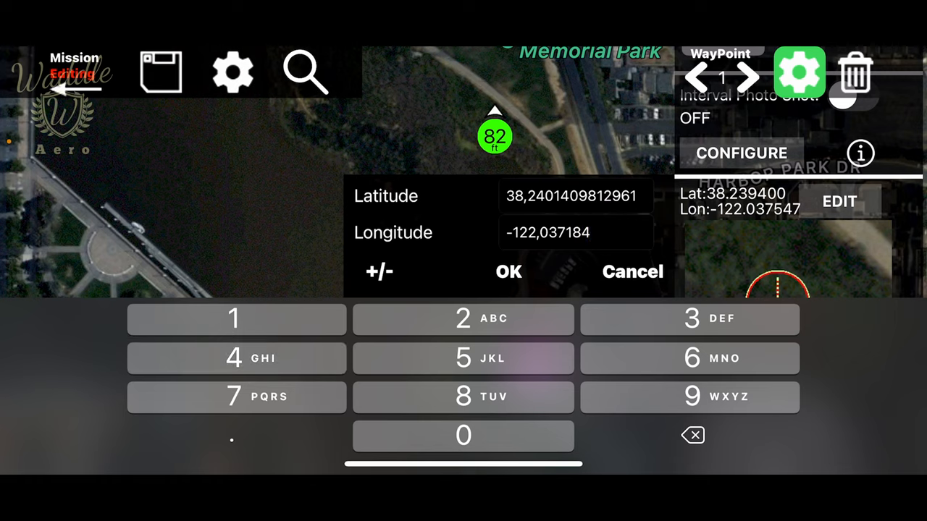
pyautogui.write('3')
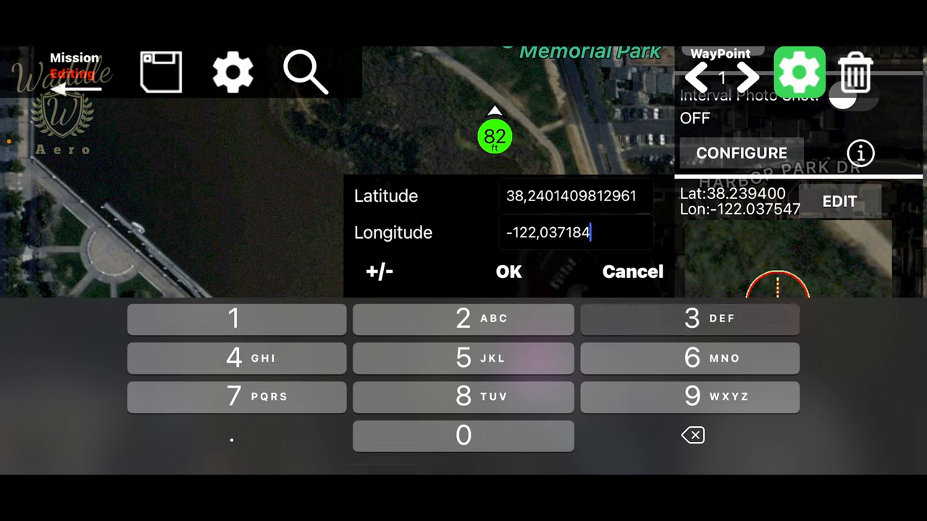
pyautogui.write('47')
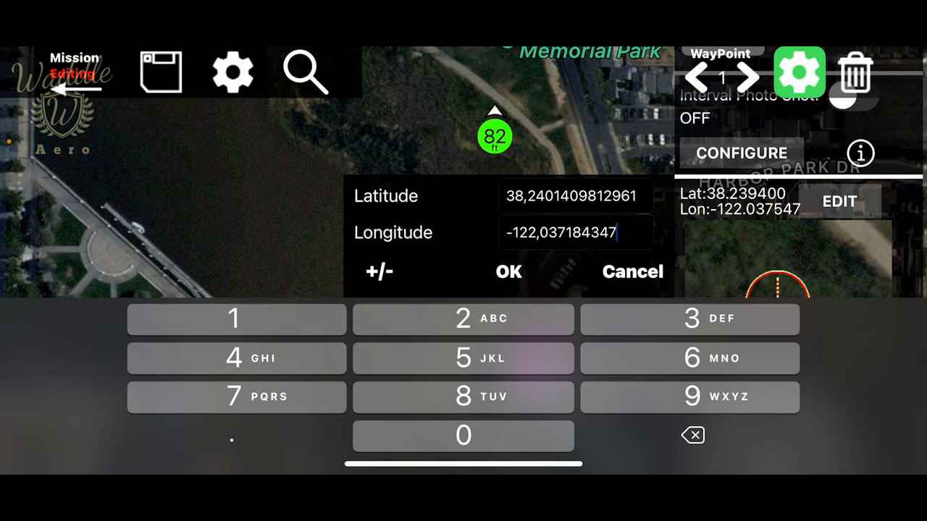
pyautogui.write('5')
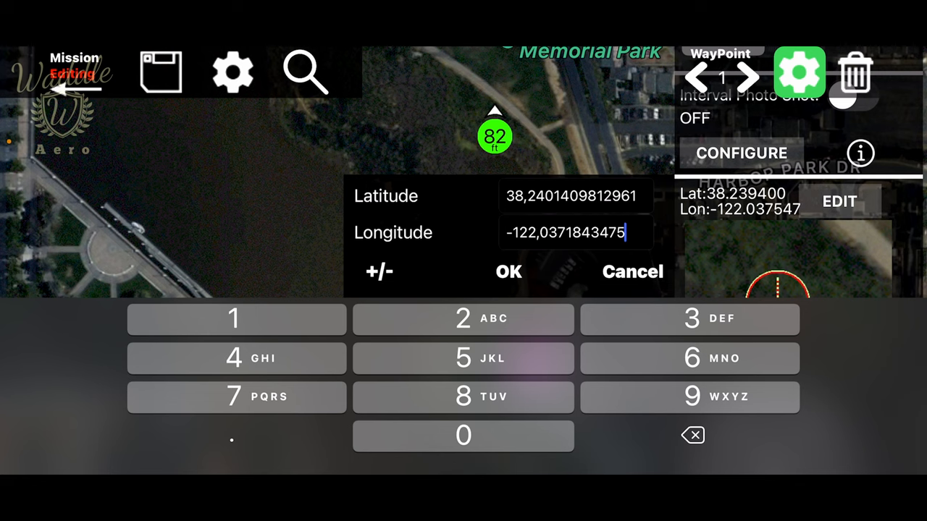
pyautogui.write('611')
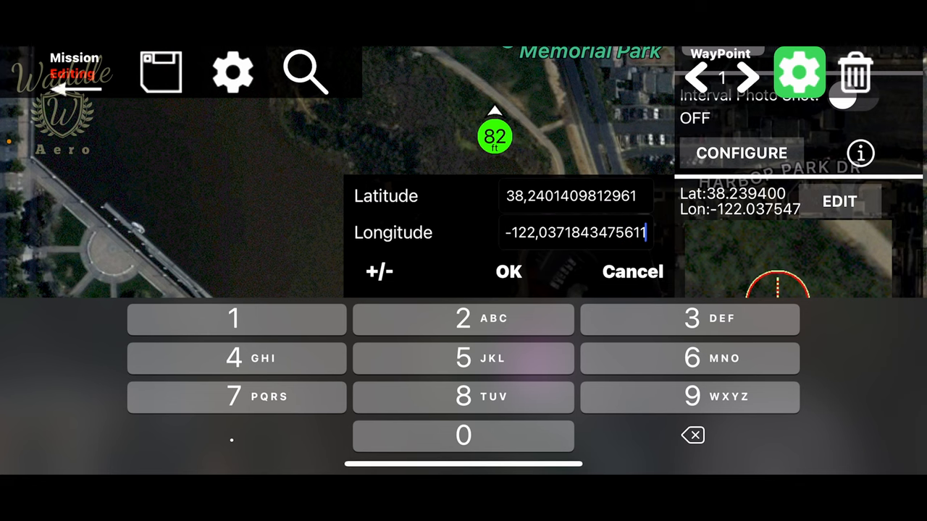
pyautogui.click(508, 271)
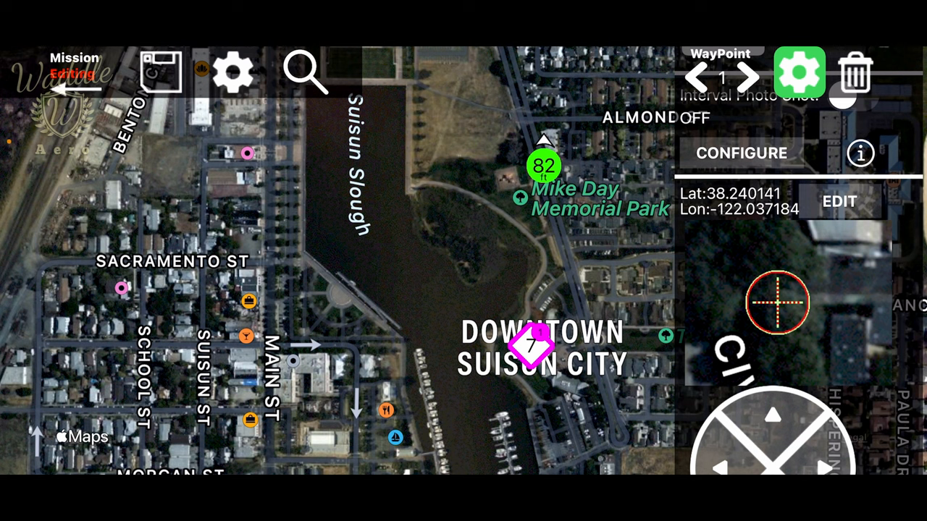
pyautogui.scroll(8, 796, 289)
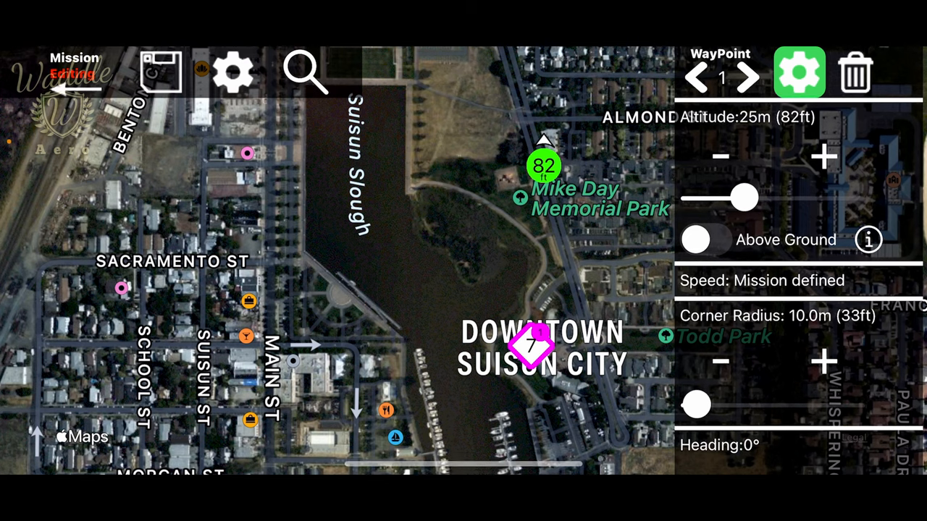
# - Raise waypoint 1's altitude from 82 ft to 164 ft
pyautogui.click(824, 156)
pyautogui.click(824, 157)
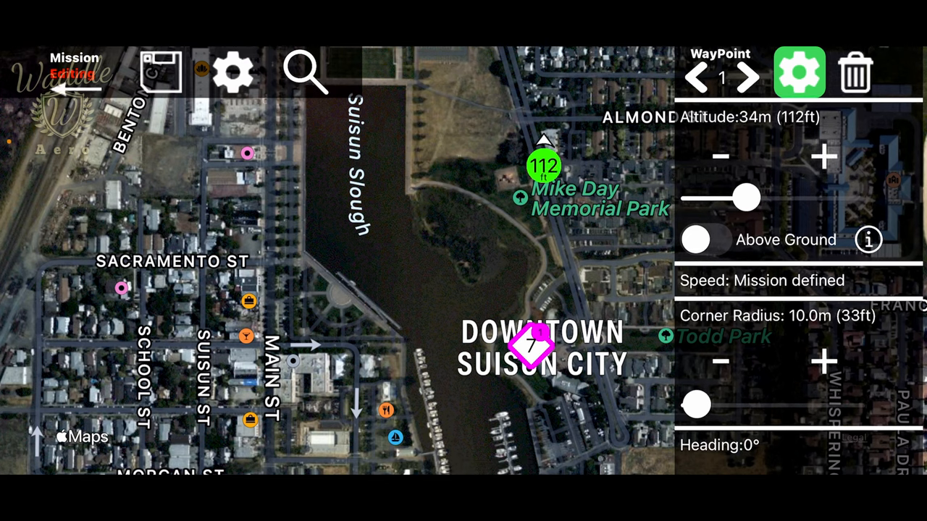
pyautogui.click(824, 156)
pyautogui.click(824, 157)
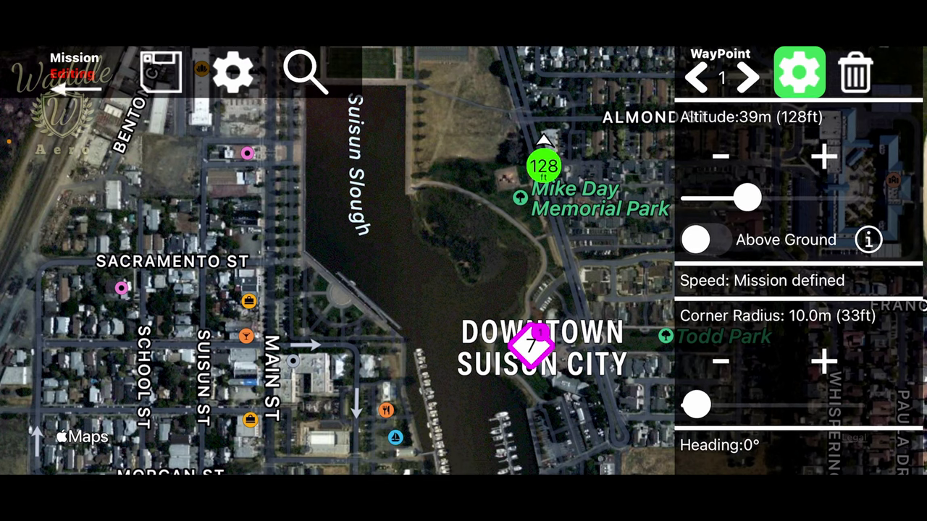
pyautogui.click(824, 156)
pyautogui.click(824, 157)
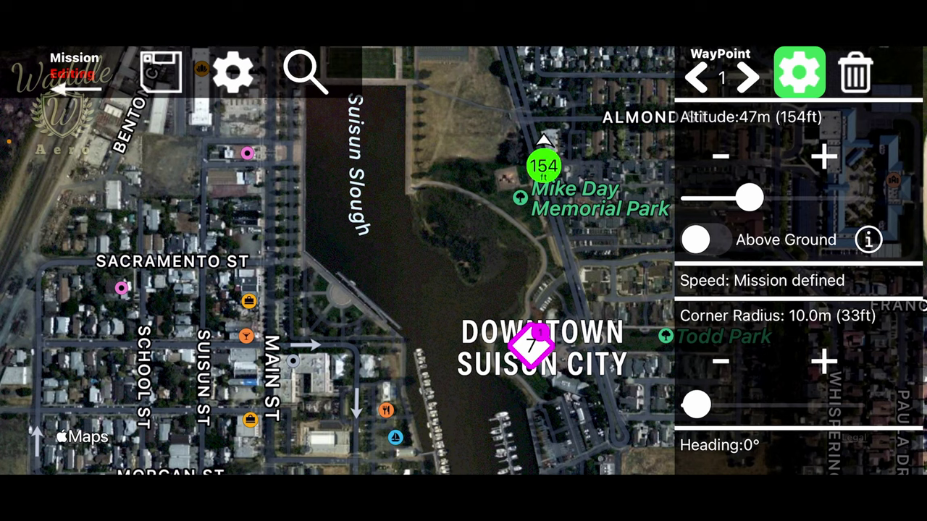
pyautogui.click(824, 156)
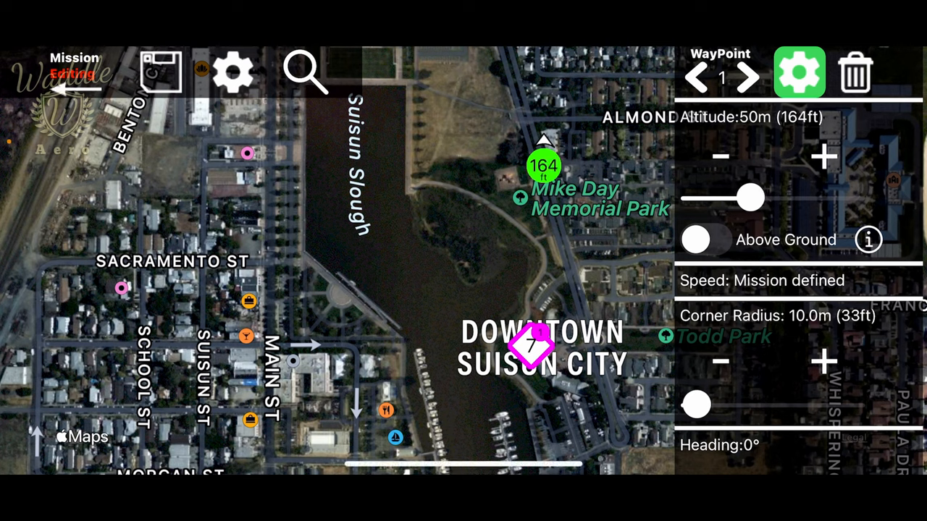
pyautogui.scroll(-3, 797, 326)
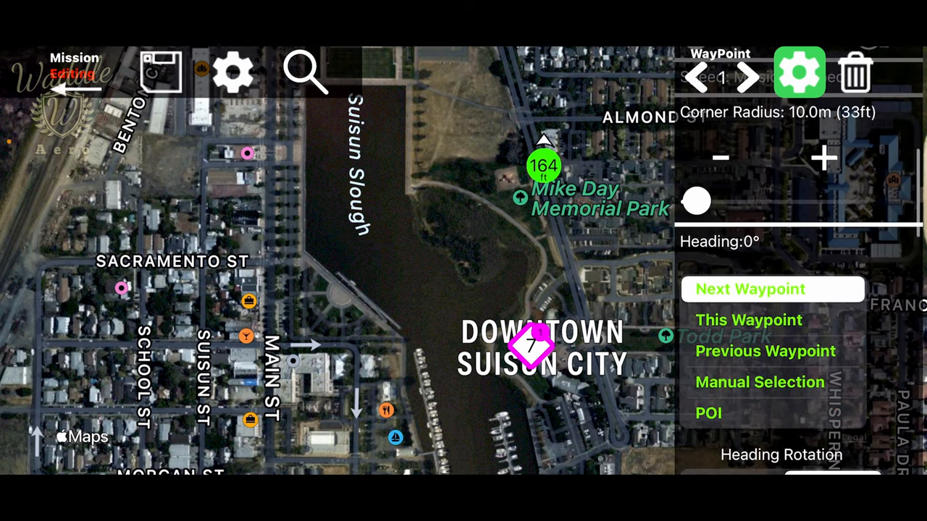
# - Aim waypoint 1's heading at POI 1 and enable Orbit Waypoint with its 196 m circle
pyautogui.click(772, 413)
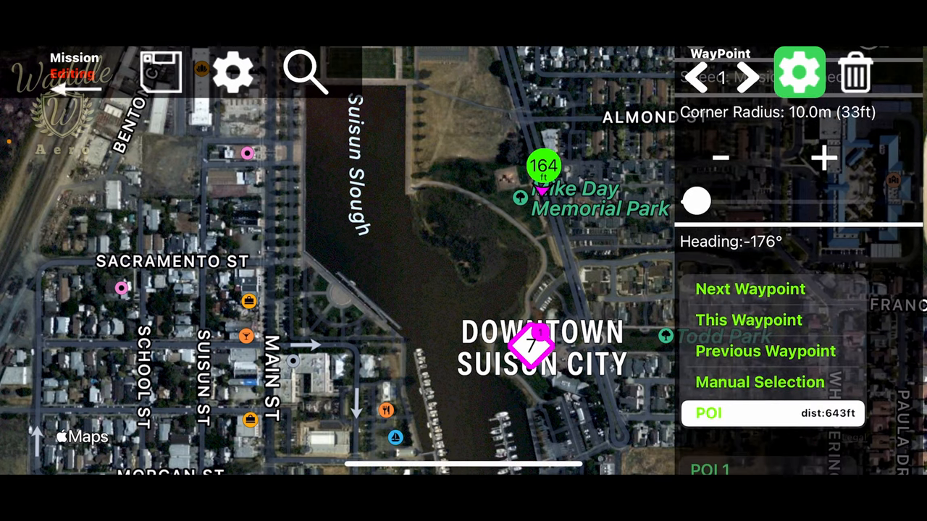
pyautogui.scroll(-5, 797, 289)
pyautogui.scroll(-5, 796, 290)
pyautogui.scroll(-5, 796, 289)
pyautogui.scroll(-3, 796, 290)
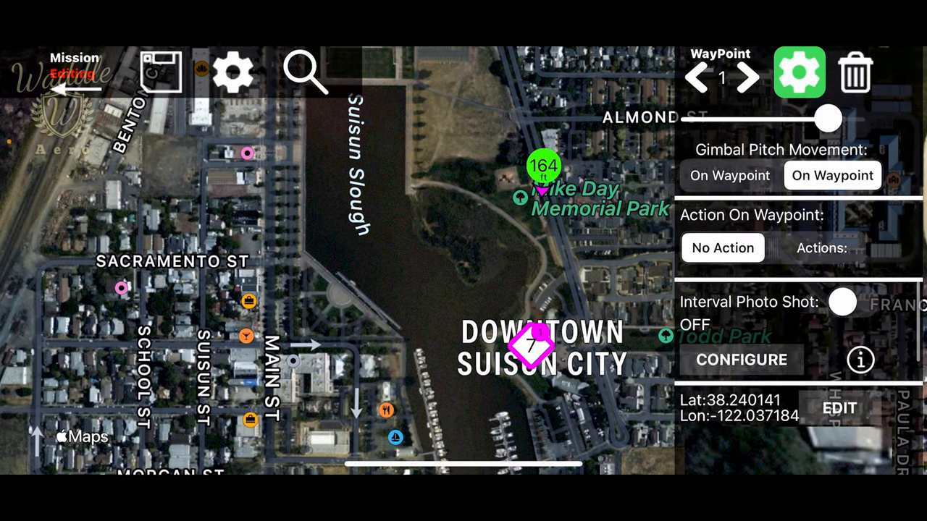
pyautogui.scroll(-4, 796, 289)
pyautogui.scroll(-4, 796, 290)
pyautogui.scroll(-4, 796, 290)
pyautogui.scroll(-3, 796, 290)
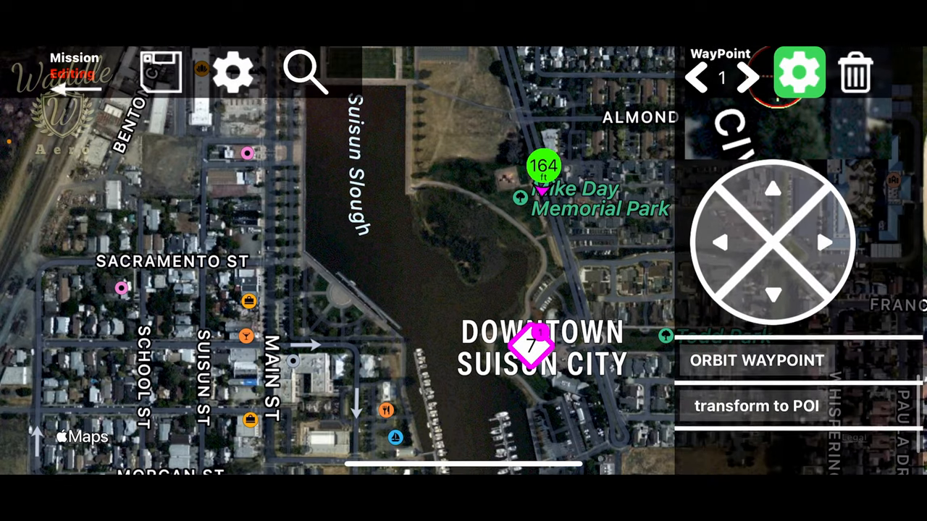
pyautogui.click(757, 362)
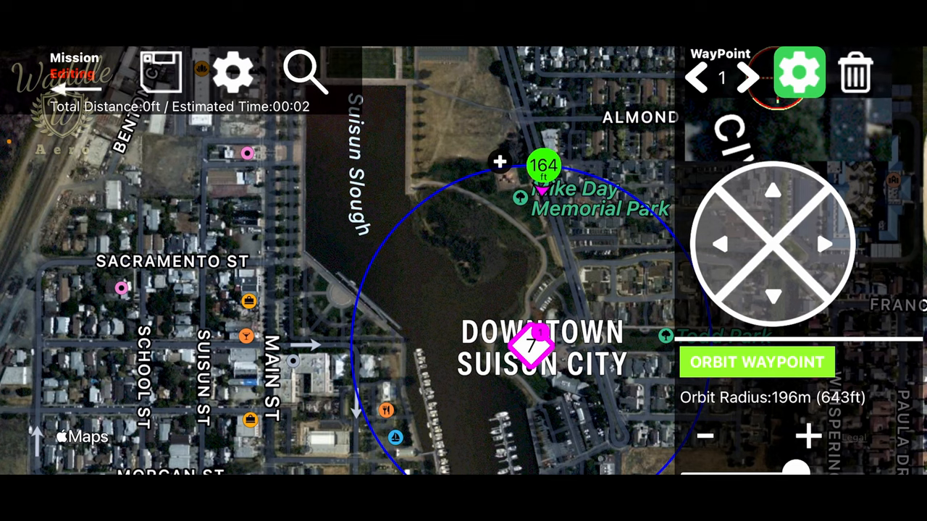
pyautogui.scroll(-5, 796, 326)
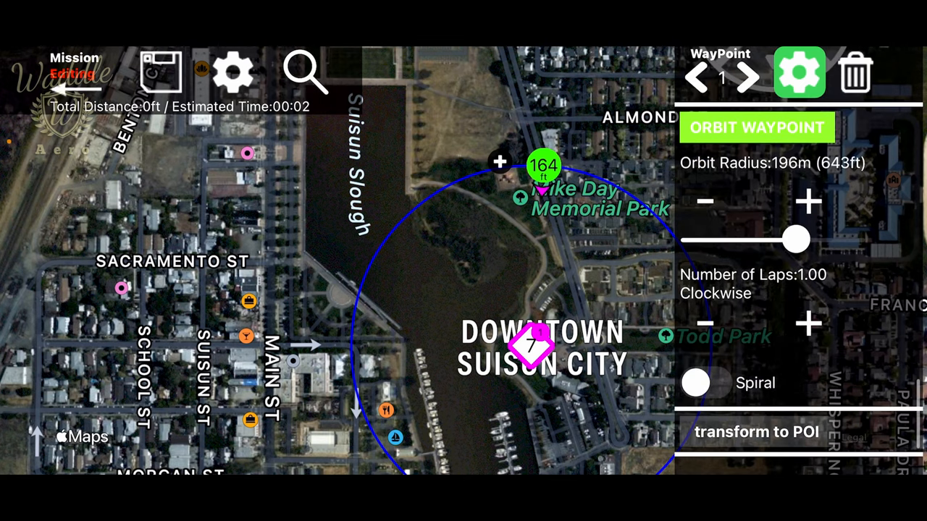
# - Set the orbit's Number of Laps to -1.00, one full counterclockwise lap
pyautogui.click(704, 324)
pyautogui.click(704, 323)
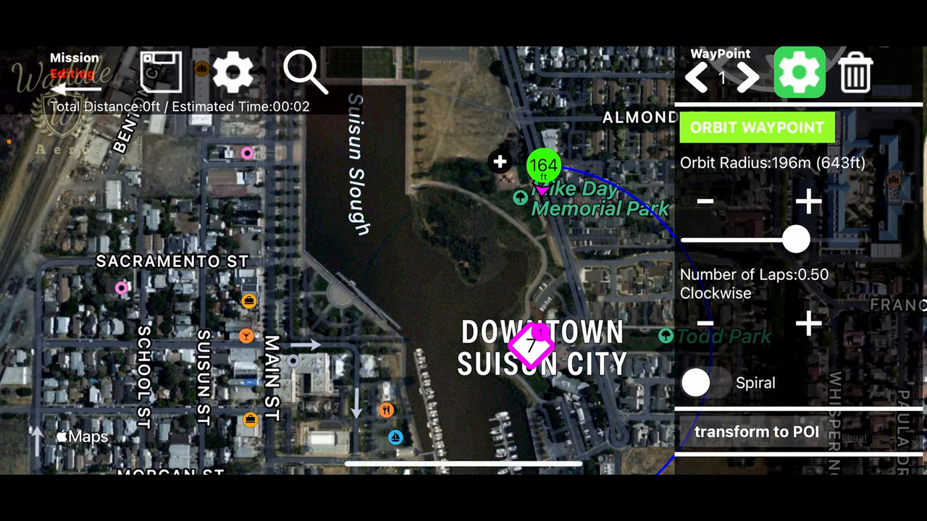
pyautogui.click(704, 323)
pyautogui.click(704, 324)
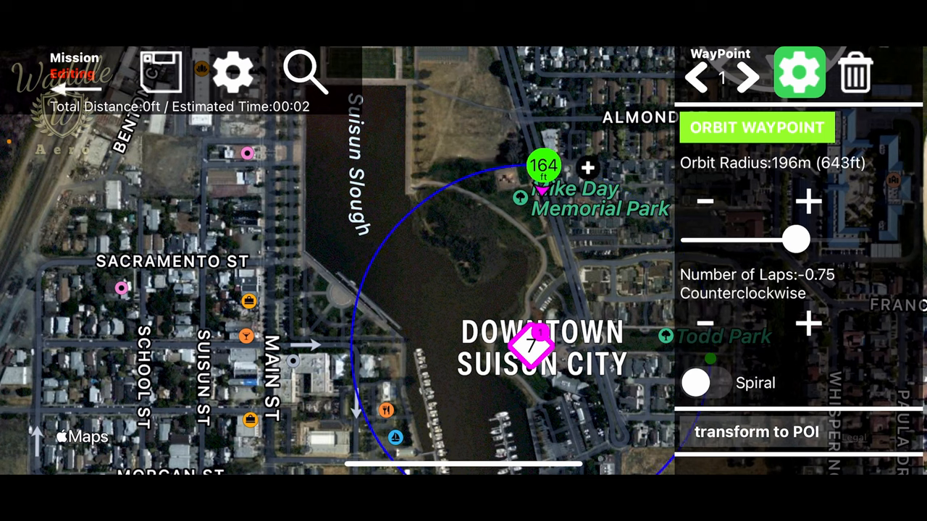
pyautogui.click(704, 323)
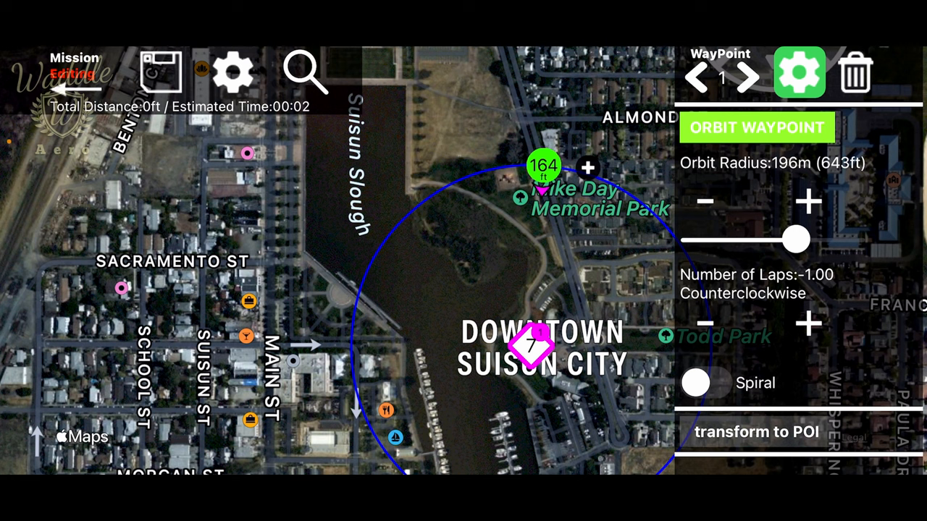
# - Add waypoint 2 west of downtown and waypoint 3 at Todd Park, then reselect waypoint 1
pyautogui.click(430, 344)
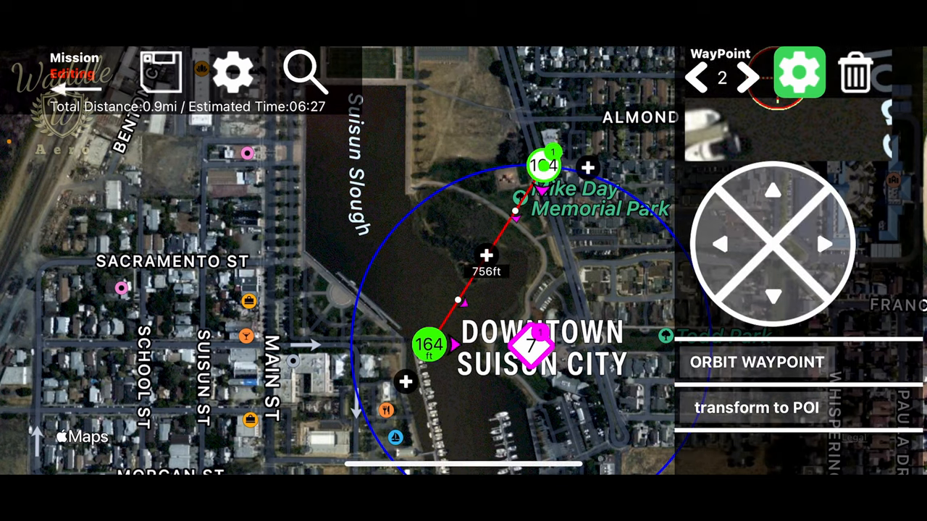
pyautogui.moveTo(507, 325); pyautogui.dragTo(341, 280)
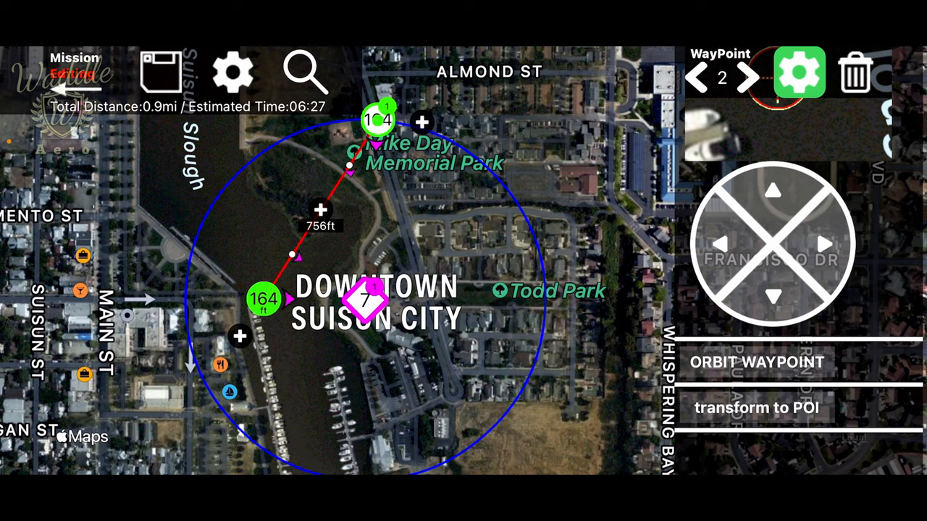
pyautogui.click(510, 307)
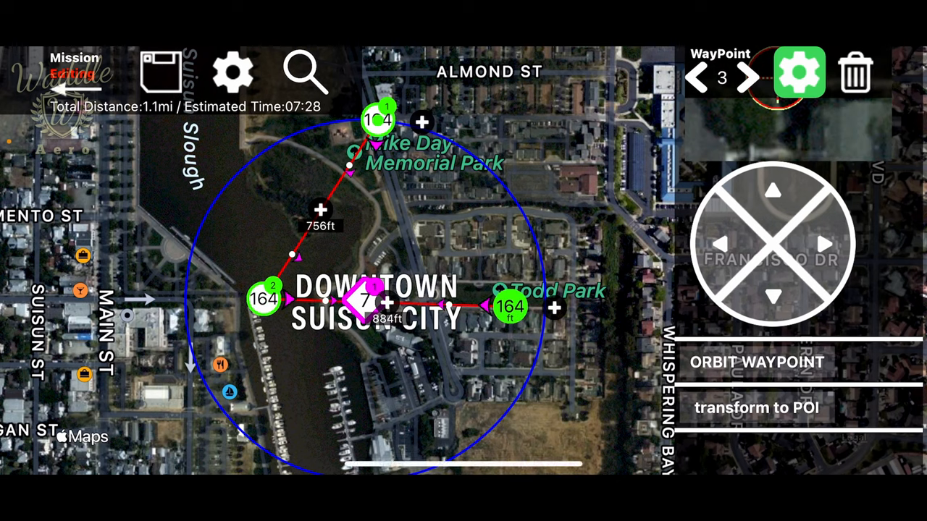
pyautogui.click(378, 119)
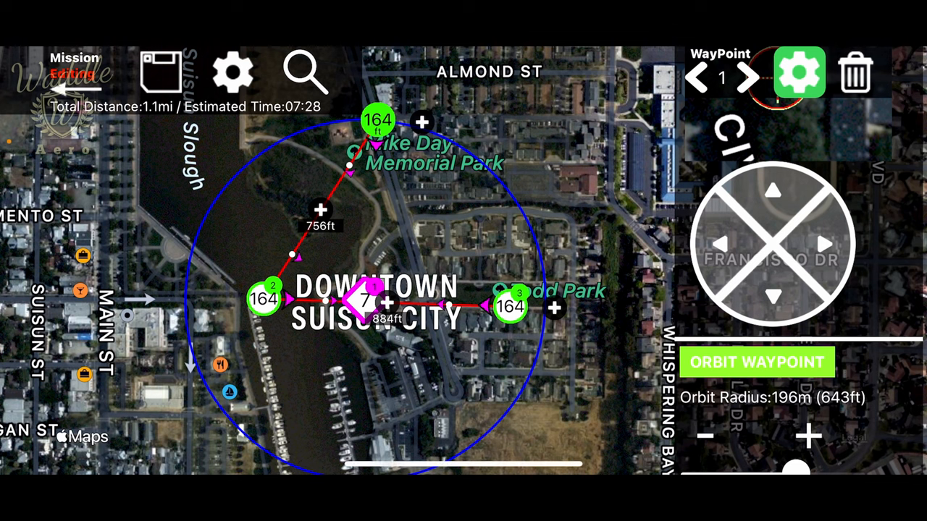
# - Give waypoint 1 a Start Recording action
pyautogui.click(800, 72)
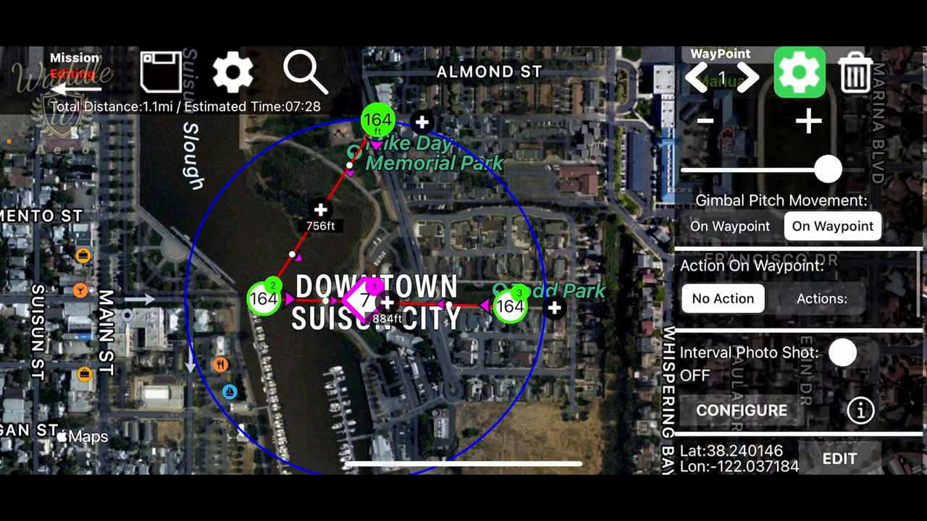
pyautogui.scroll(5, 797, 289)
pyautogui.scroll(2, 796, 290)
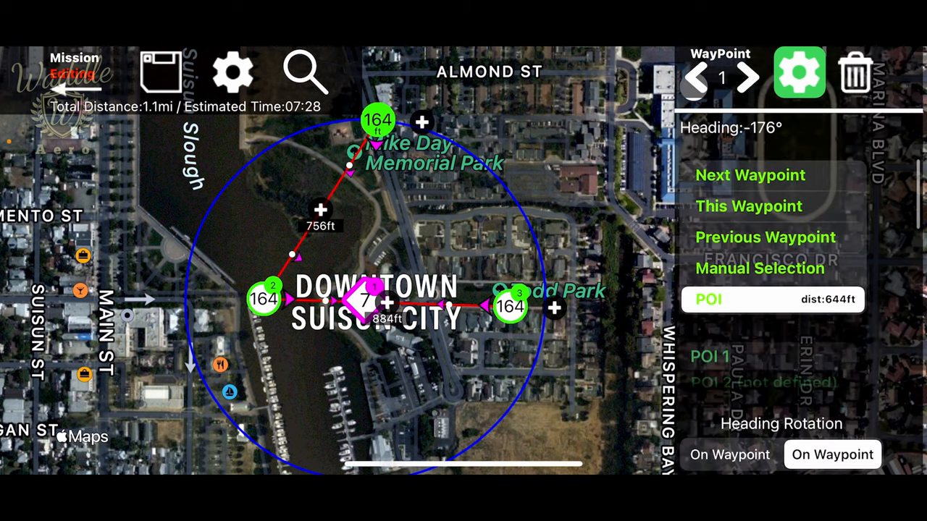
pyautogui.scroll(-5, 796, 290)
pyautogui.scroll(-3, 797, 289)
pyautogui.click(741, 367)
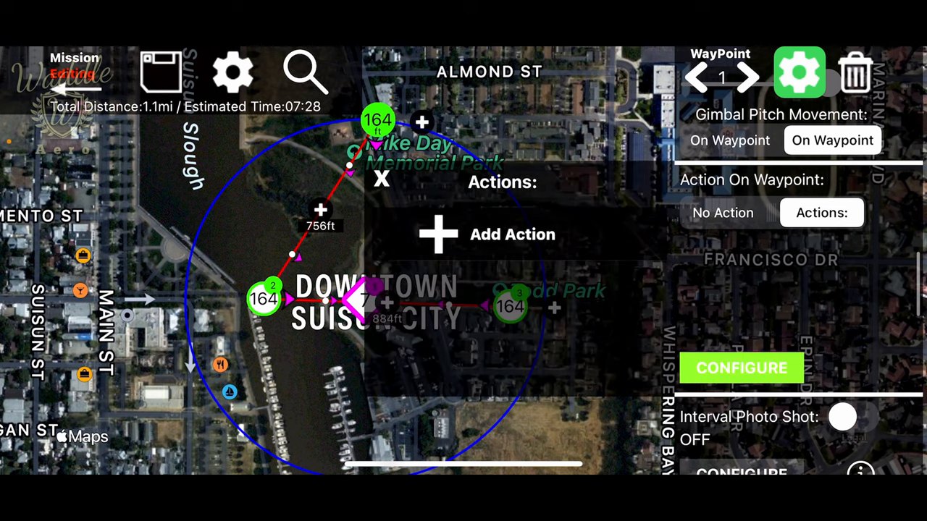
pyautogui.click(487, 235)
pyautogui.scroll(-2, 449, 275)
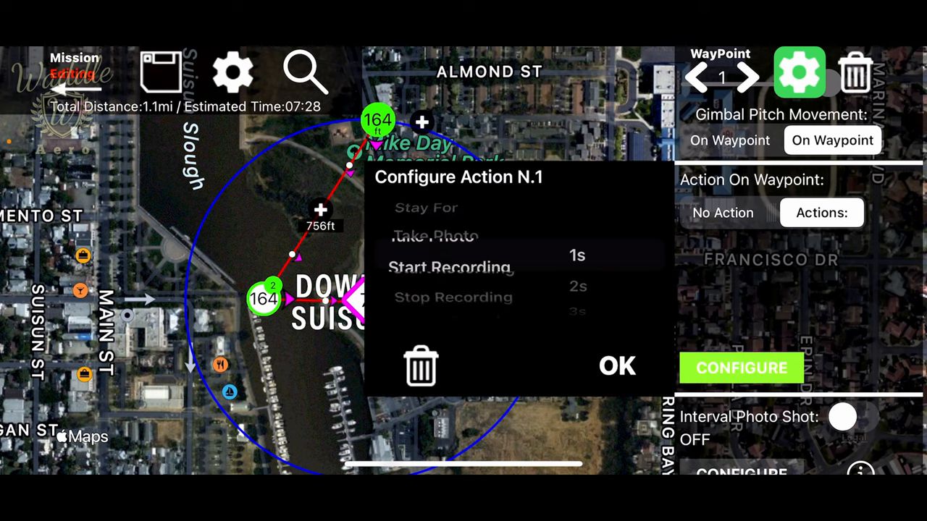
pyautogui.click(617, 366)
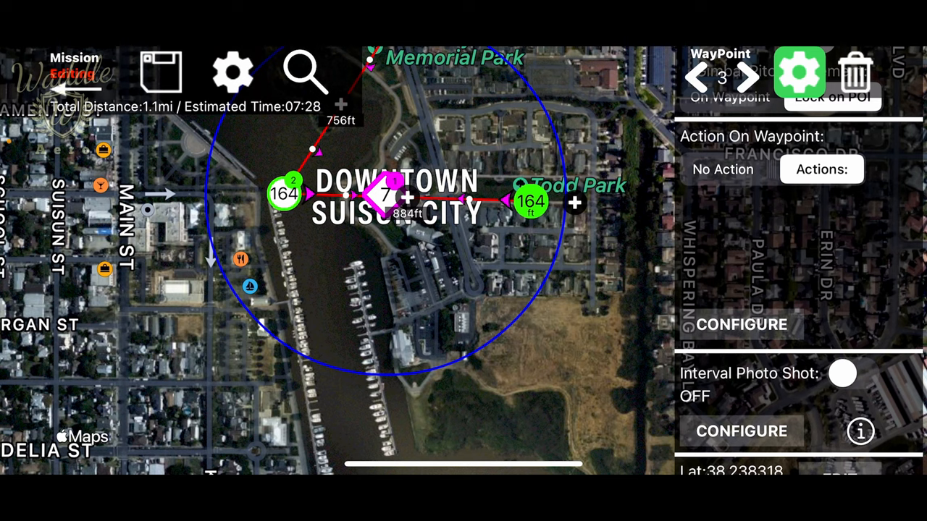
# - Give waypoint 3 a Stop Recording action and leave mission editing for the flight view
pyautogui.click(742, 324)
pyautogui.click(486, 190)
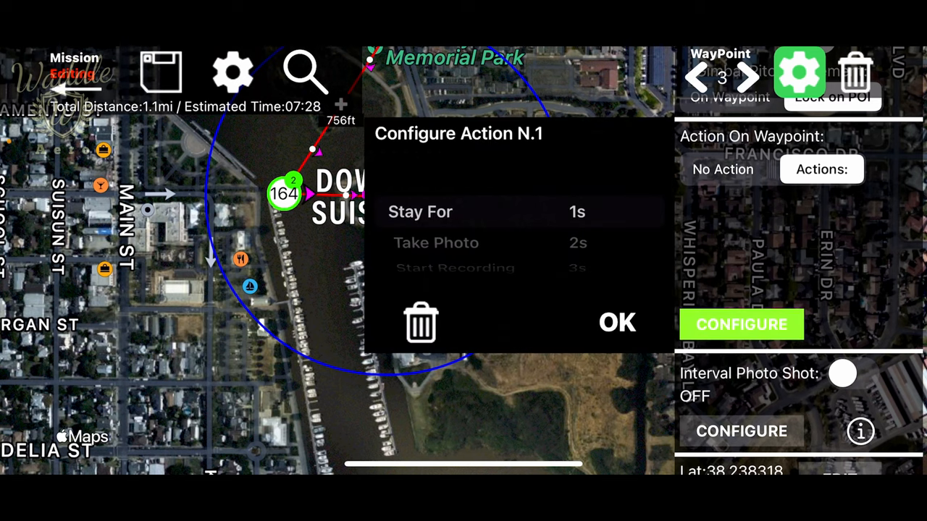
pyautogui.scroll(-3, 449, 239)
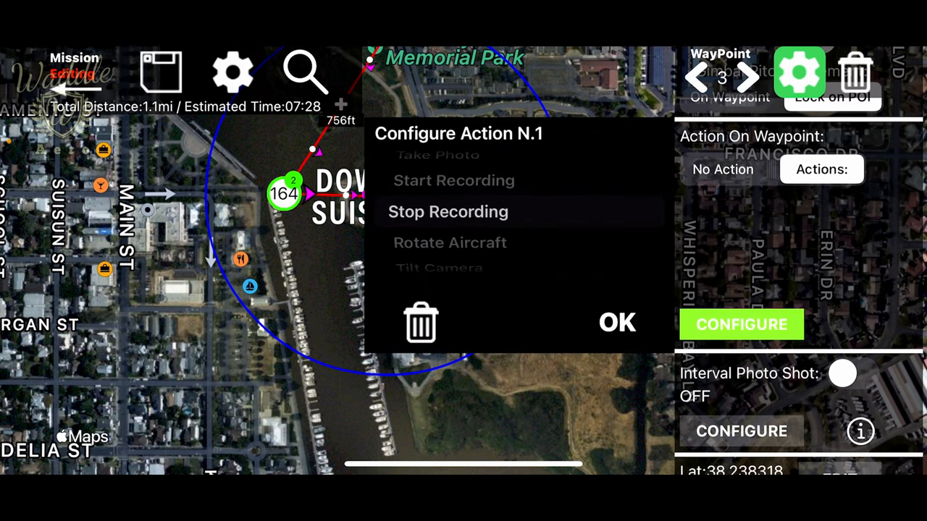
pyautogui.click(617, 322)
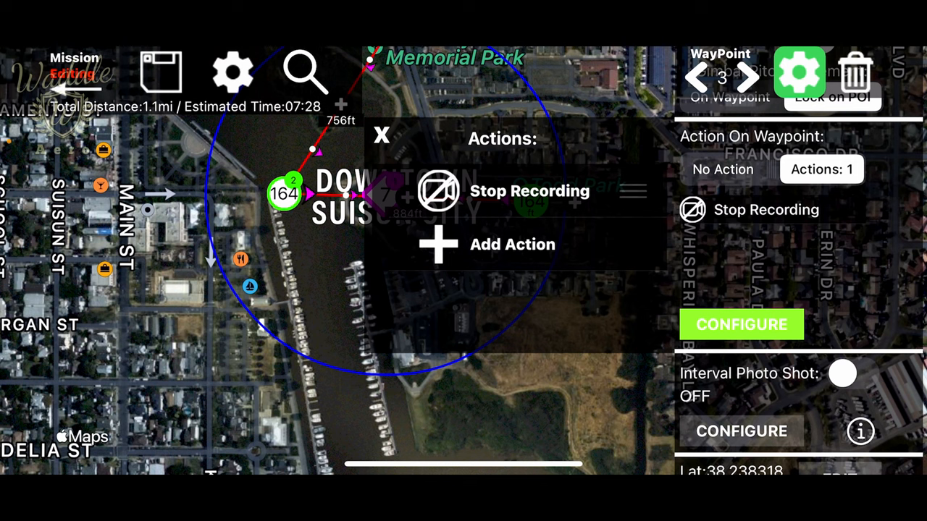
pyautogui.click(381, 135)
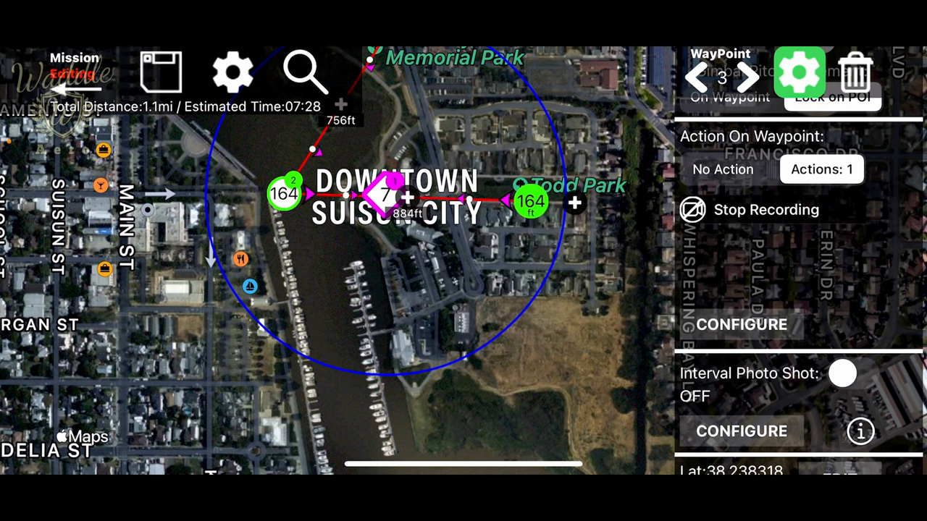
pyautogui.click(74, 88)
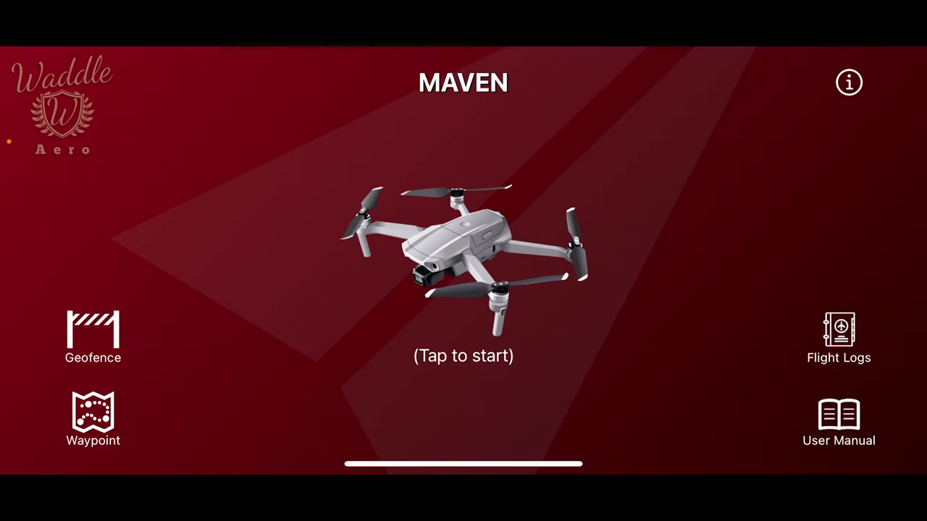
# - Load the first saved waypoint mission and confirm running it with the drone
pyautogui.click(93, 419)
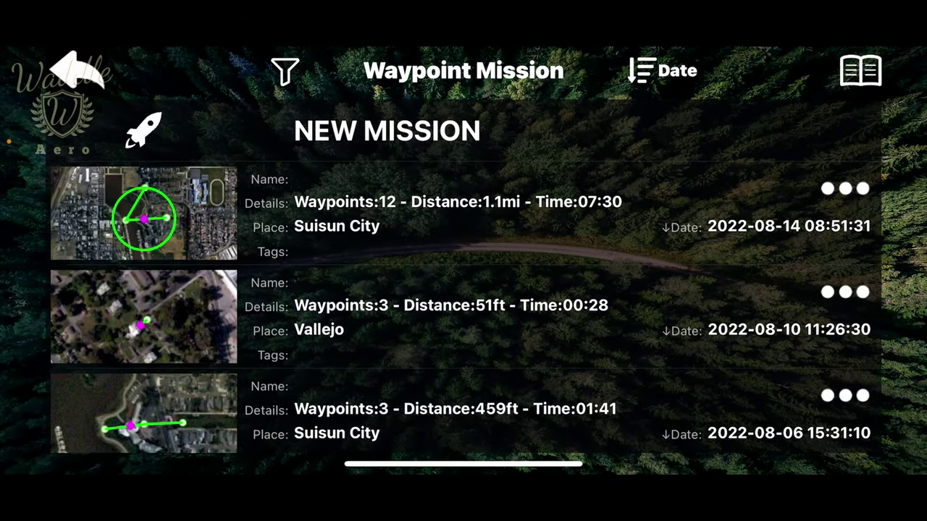
pyautogui.click(463, 213)
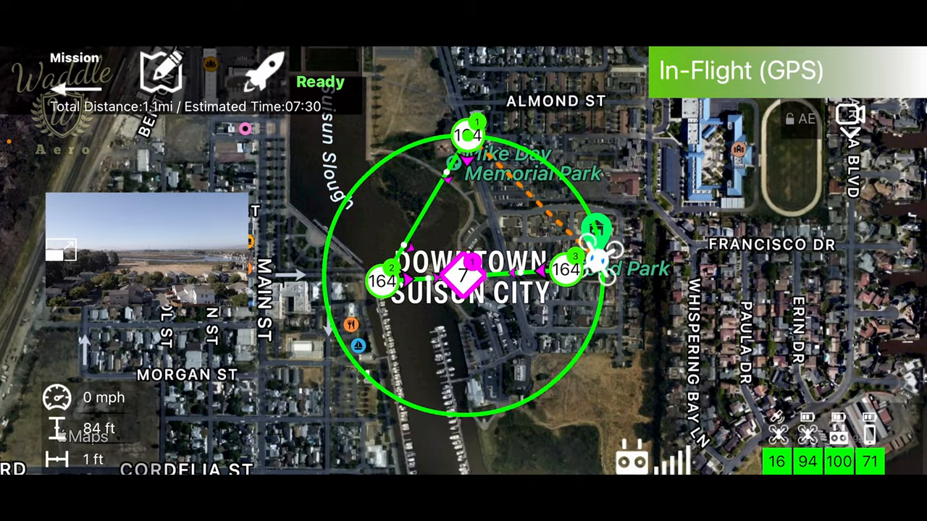
pyautogui.click(268, 72)
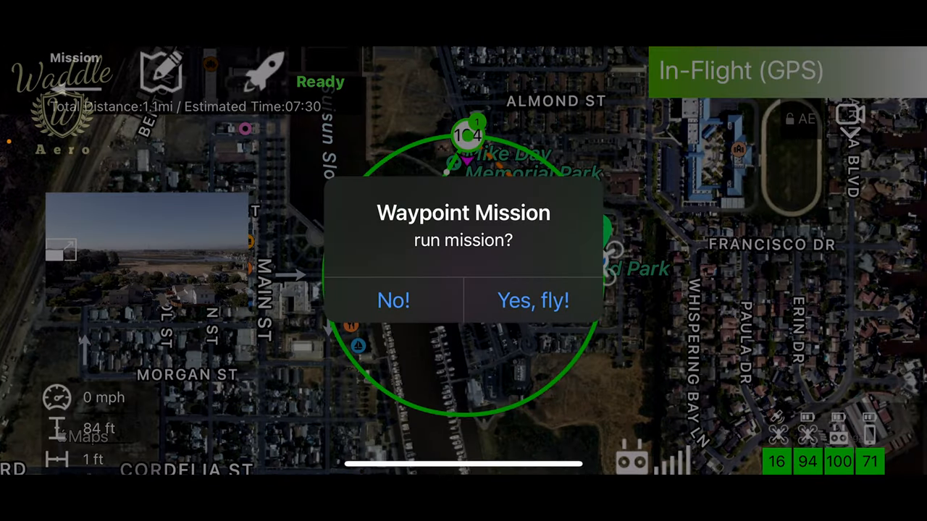
pyautogui.click(532, 300)
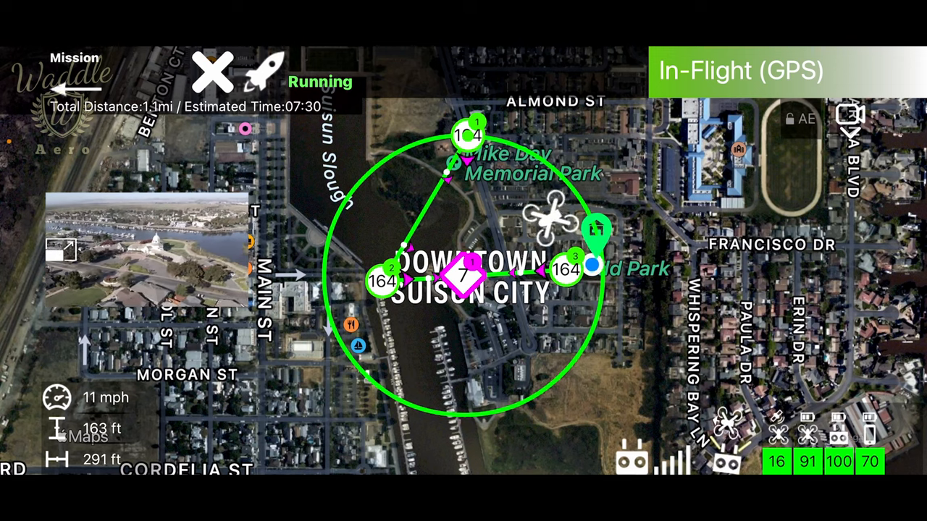
# - Enlarge the live camera feed while the drone flies the mission and returns home
pyautogui.click(61, 250)
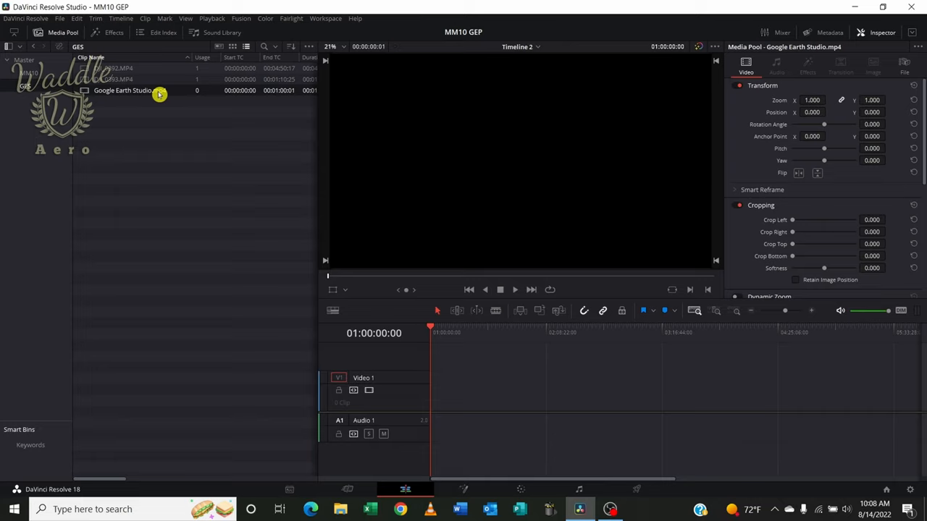
# - Append Google Earth Studio.mp4 to the timeline and play it through, ending near 01:00:30:15
pyautogui.press('F9')
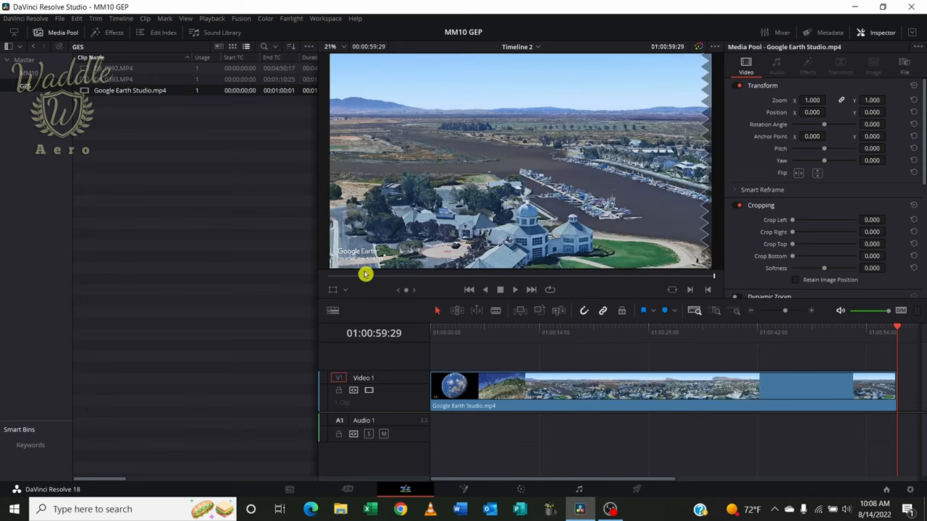
pyautogui.press('Left')
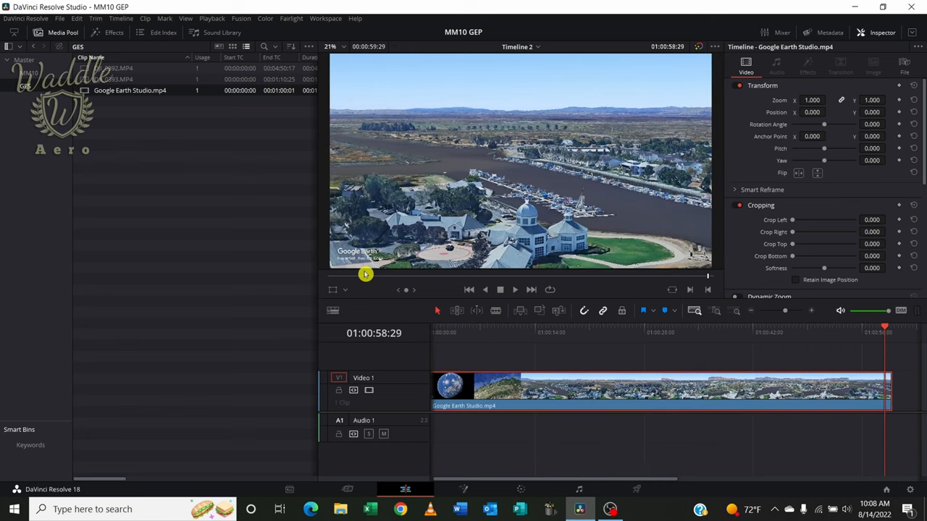
pyautogui.moveTo(885, 329); pyautogui.dragTo(397, 317)
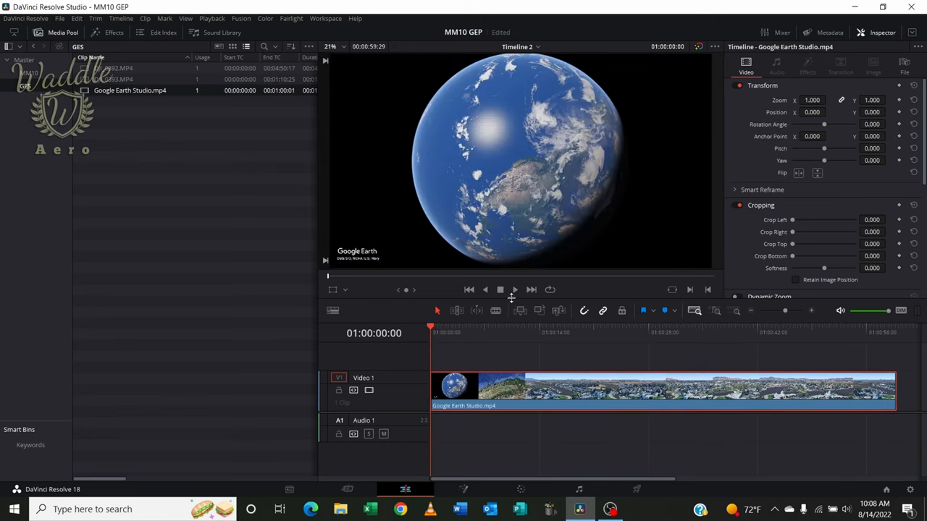
pyautogui.click(515, 291)
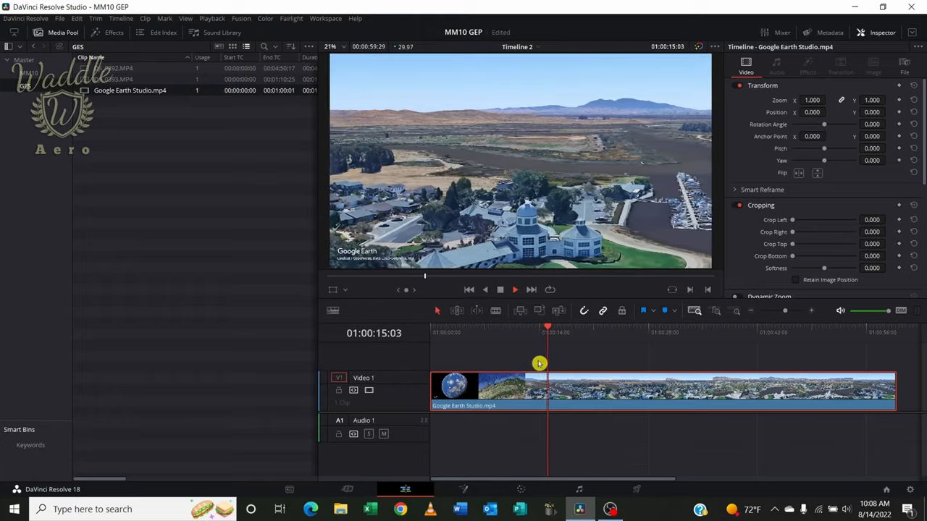
pyautogui.moveTo(548, 331); pyautogui.dragTo(667, 330)
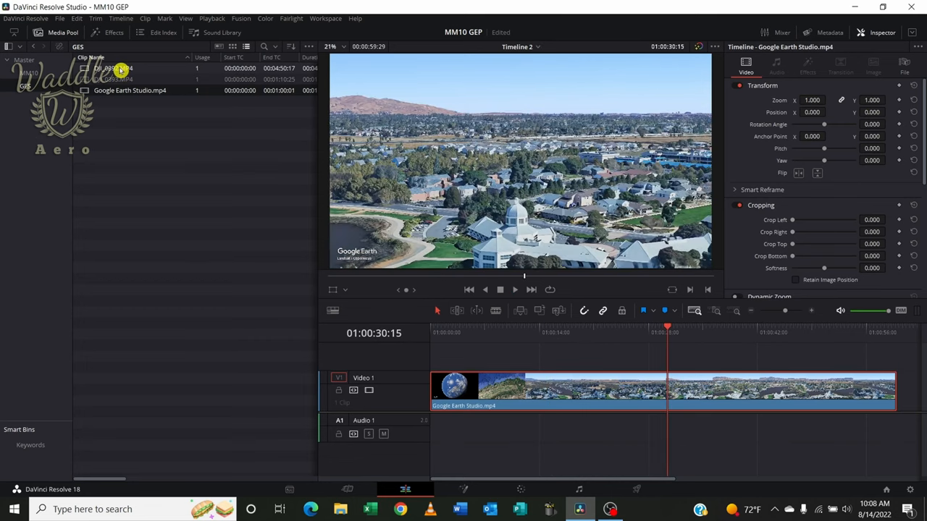
# - Place DJI_0392.MP4 on Video 2 above the globe clip and lower its Opacity to about 53
pyautogui.moveTo(121, 68); pyautogui.dragTo(615, 357)
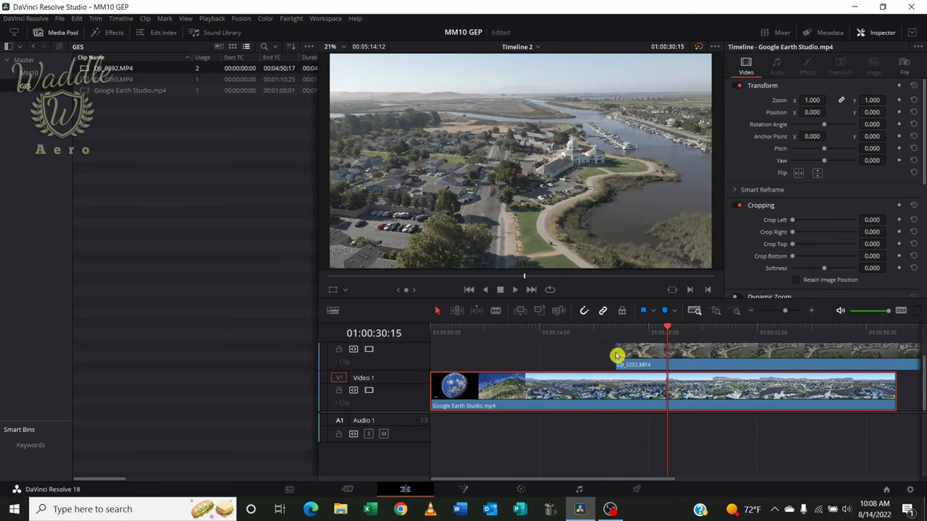
pyautogui.moveTo(615, 355); pyautogui.dragTo(615, 355)
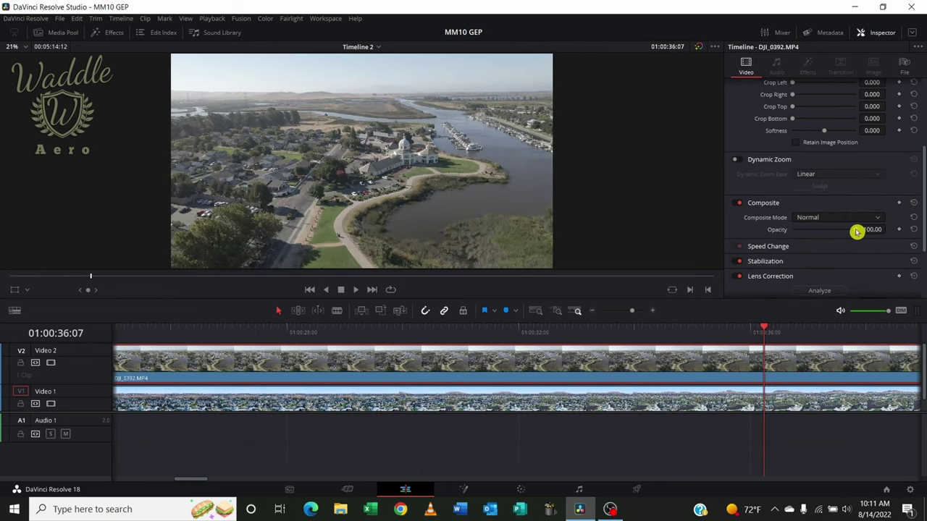
pyautogui.moveTo(856, 230); pyautogui.dragTo(833, 232)
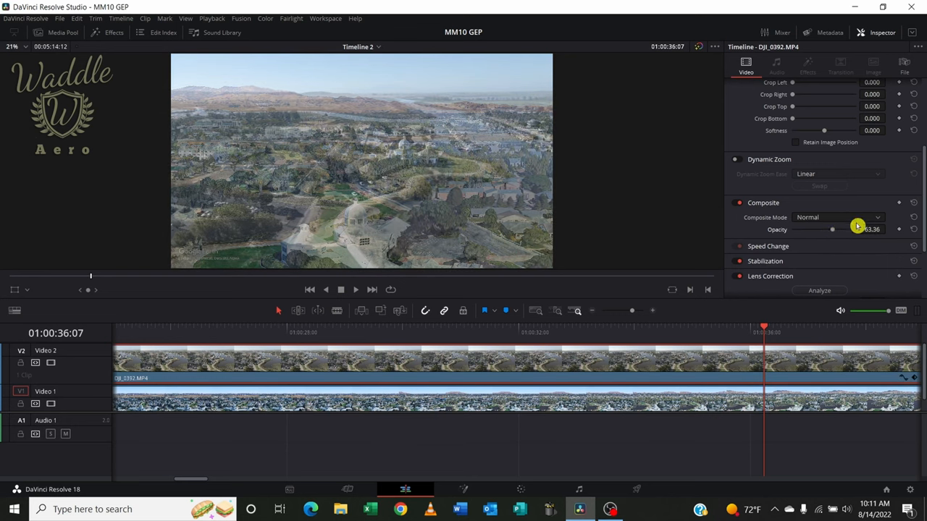
pyautogui.scroll(3, 867, 142)
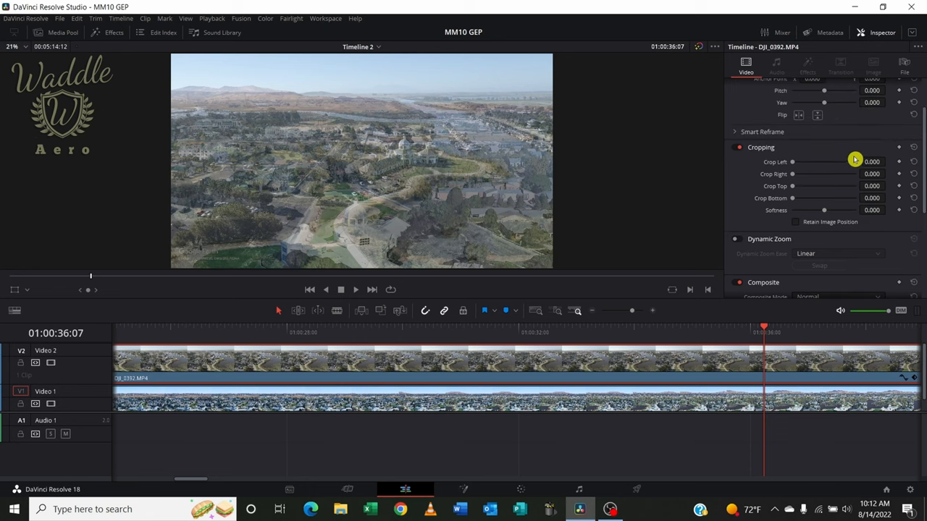
pyautogui.scroll(2, 893, 90)
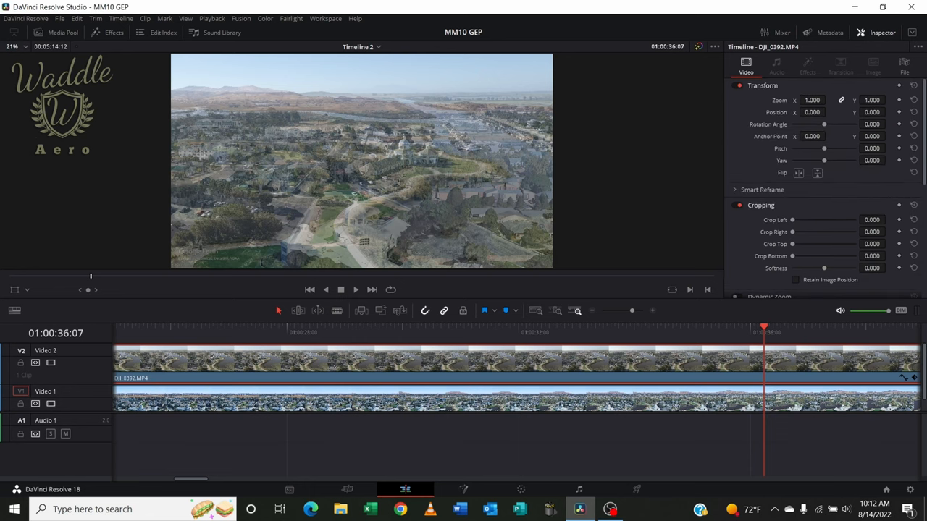
# - Set the drone clip's Zoom to 2.060 and Position to X -913, Y -890, then play to check alignment
pyautogui.moveTo(872, 99); pyautogui.dragTo(889, 99)
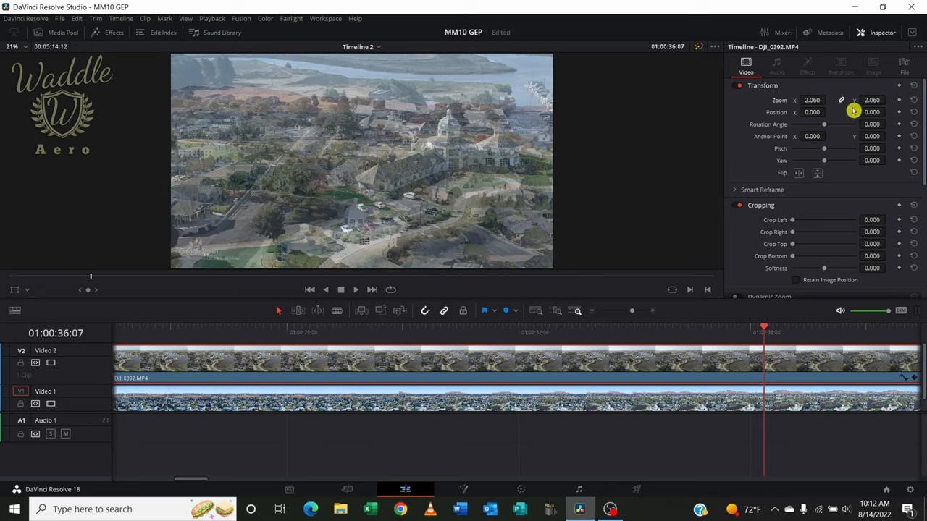
pyautogui.moveTo(871, 112); pyautogui.dragTo(853, 112)
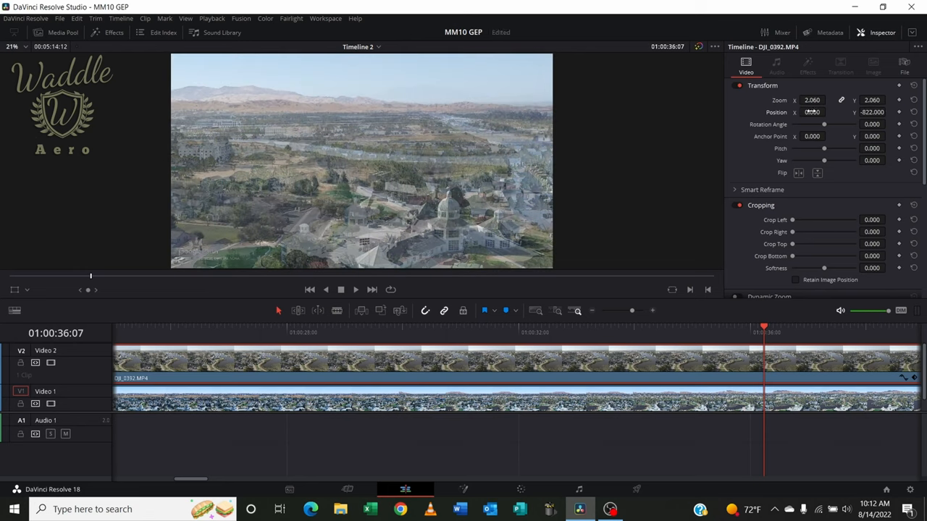
pyautogui.moveTo(811, 112); pyautogui.dragTo(870, 112)
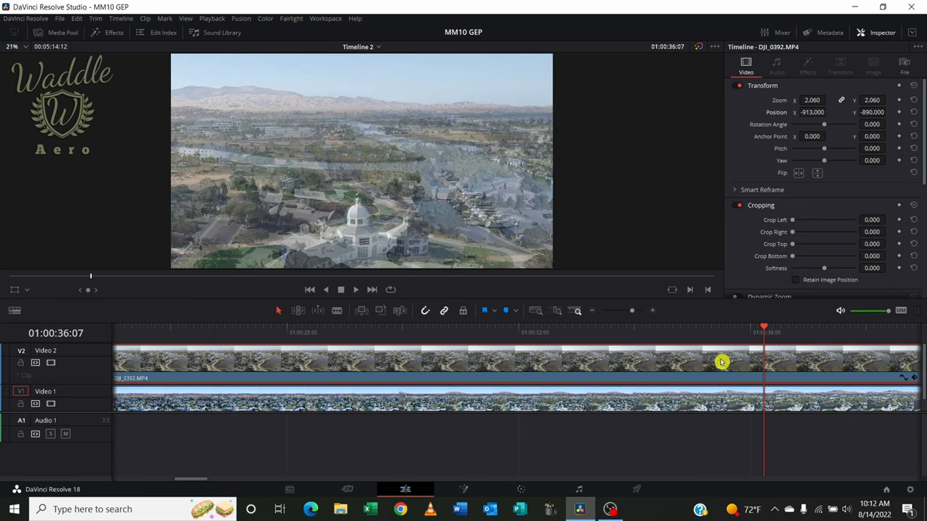
pyautogui.scroll(-3, 825, 217)
pyautogui.moveTo(833, 251); pyautogui.dragTo(879, 251)
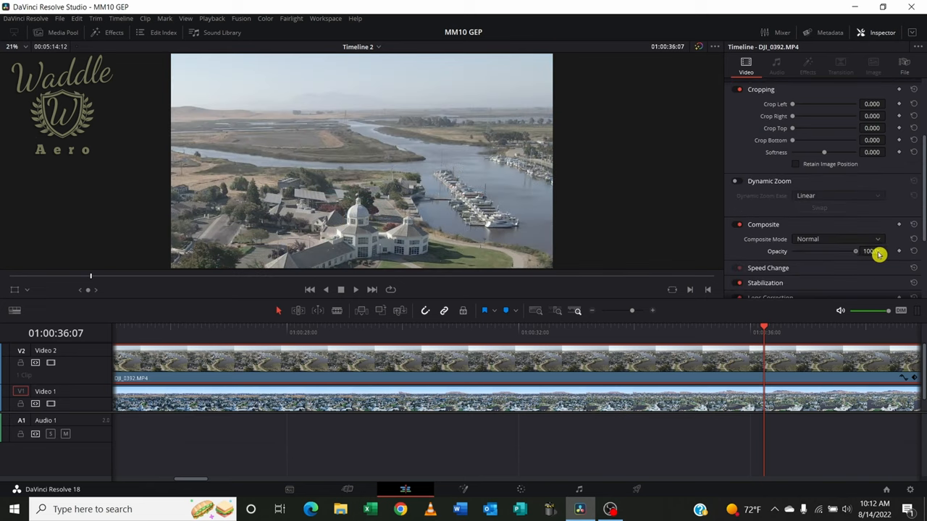
pyautogui.press('space')
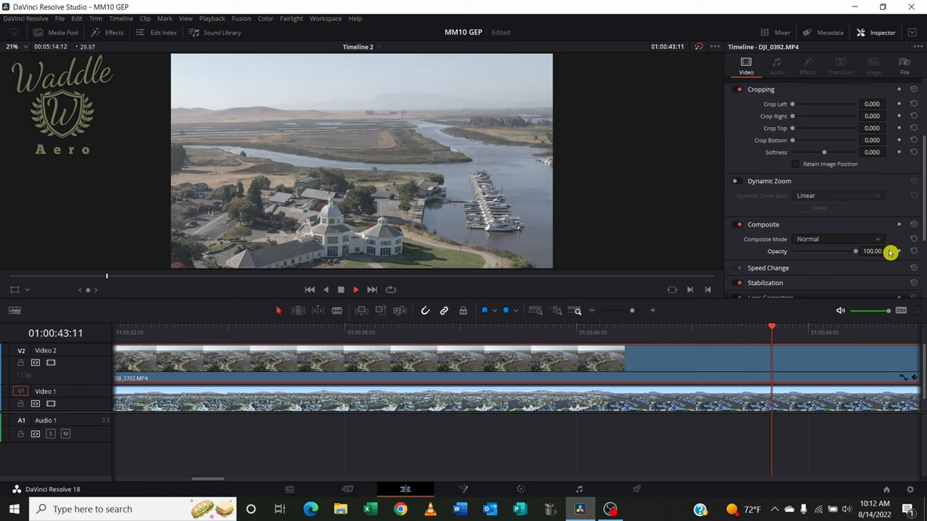
# - Lower the drone clip's opacity and scrub to the frame where it matches the Google Earth render
pyautogui.press('space')
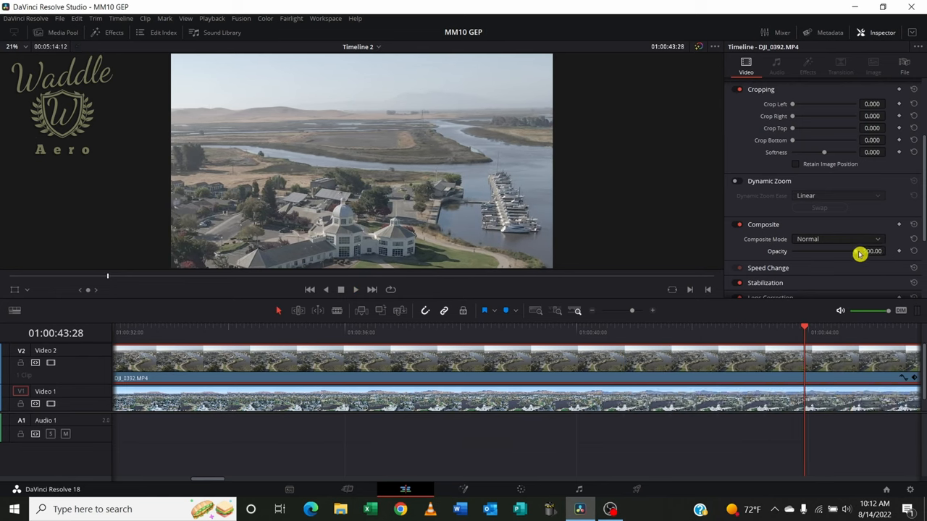
pyautogui.moveTo(829, 257); pyautogui.dragTo(828, 258)
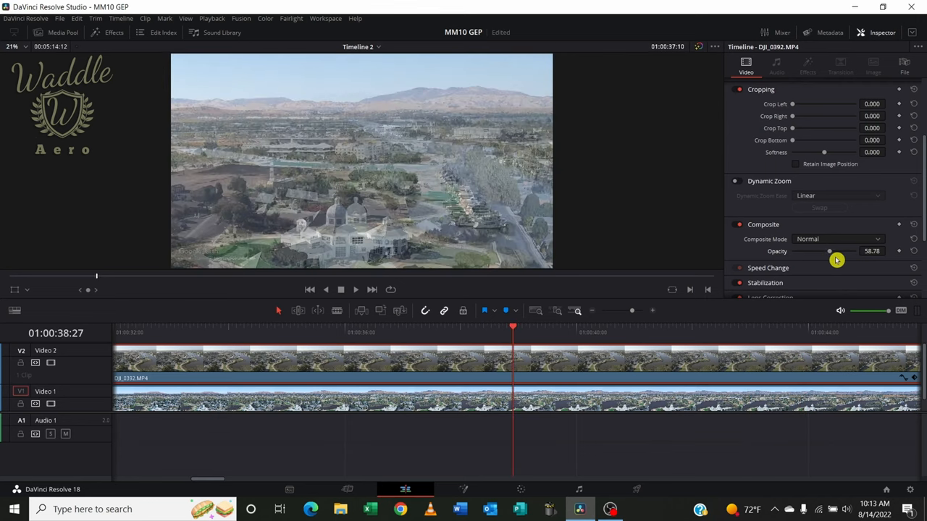
pyautogui.press('l')
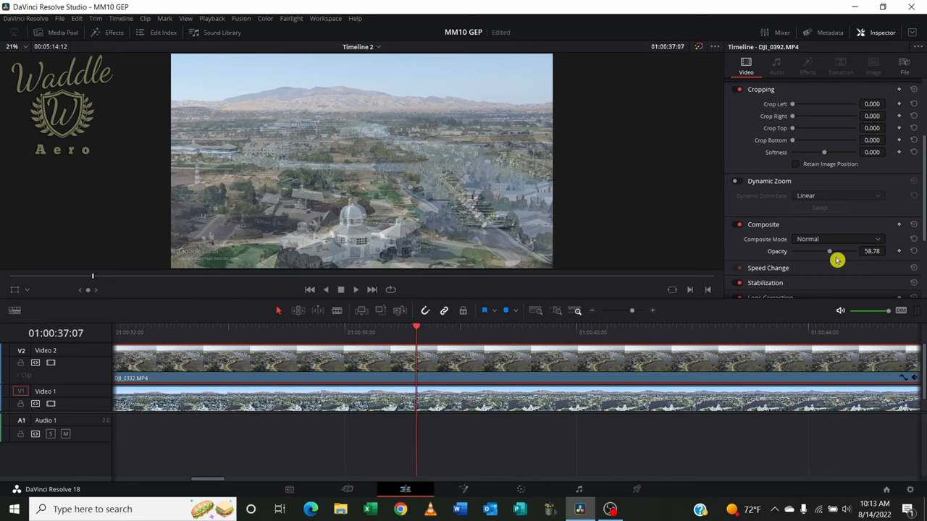
pyautogui.press('j')
pyautogui.press('Left')
pyautogui.press('Left')
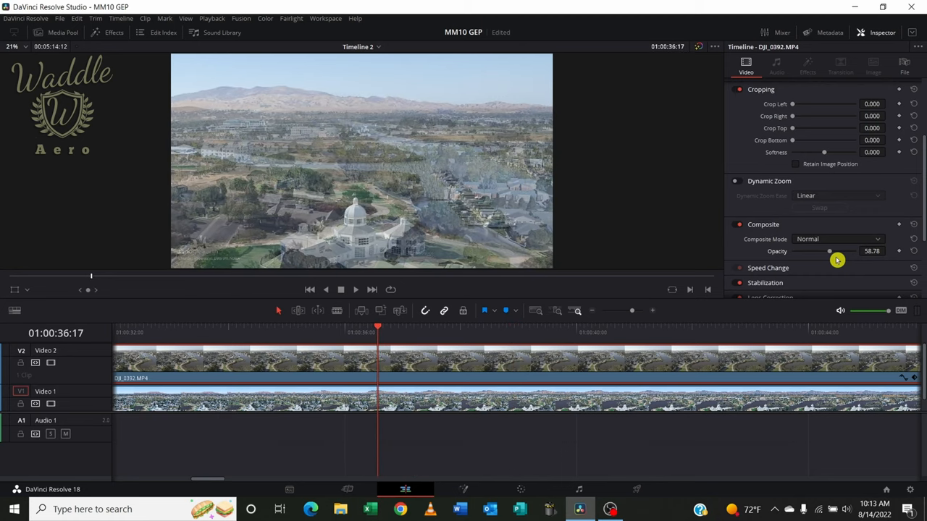
pyautogui.press('Right')
# - Split both clips at the playhead, removing the drone clip before the cut and the Google Earth clip after it
pyautogui.hotkey('ctrl', 'b')
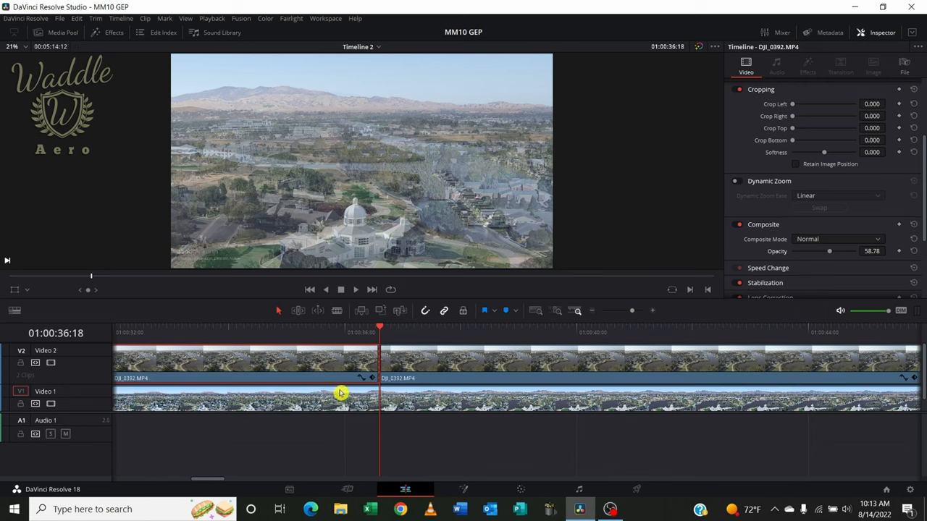
pyautogui.press('BackSpace')
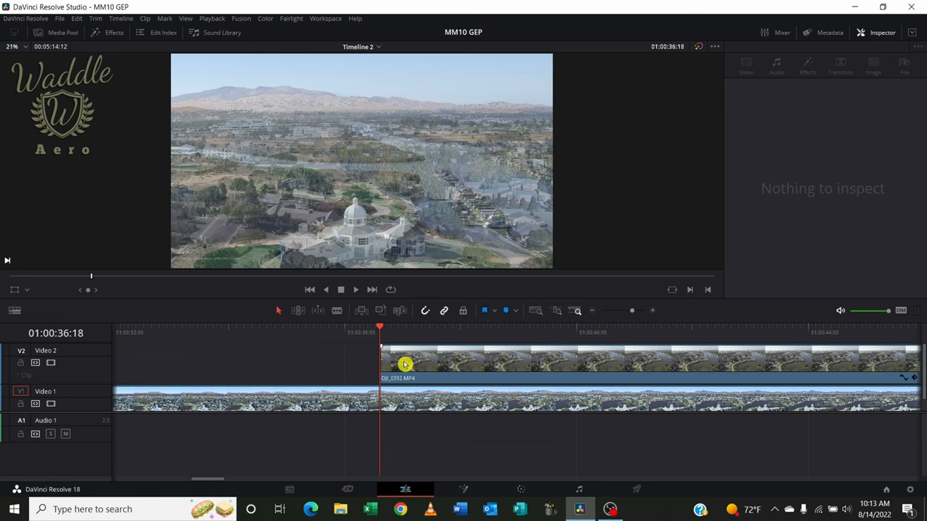
pyautogui.click(414, 404)
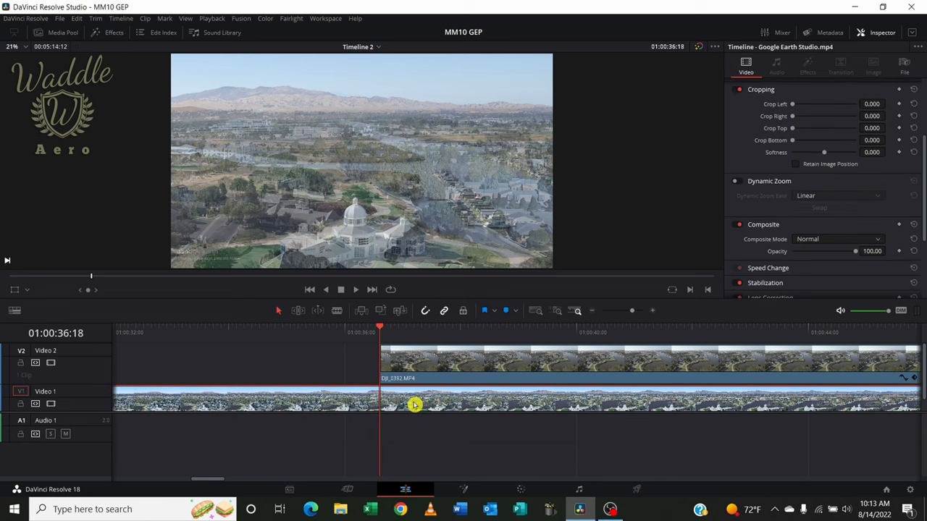
pyautogui.hotkey('ctrl', 'b')
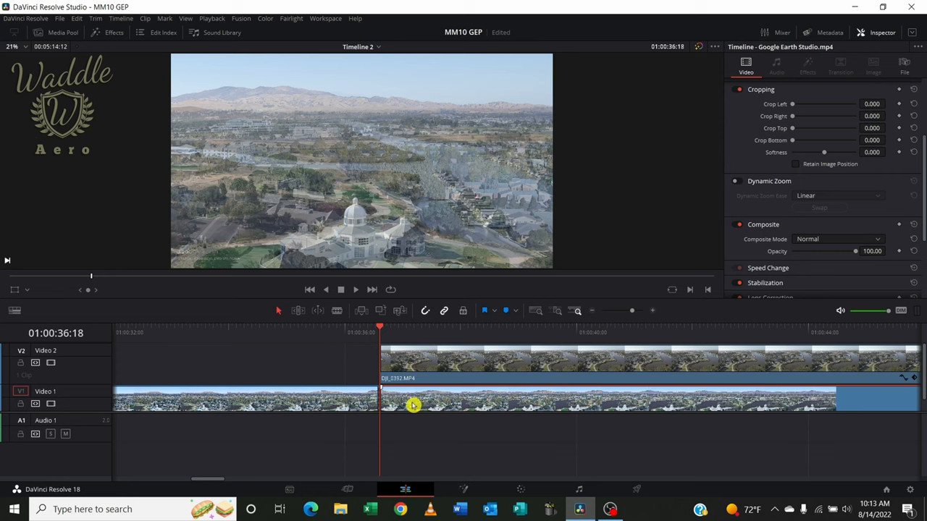
pyautogui.press('BackSpace')
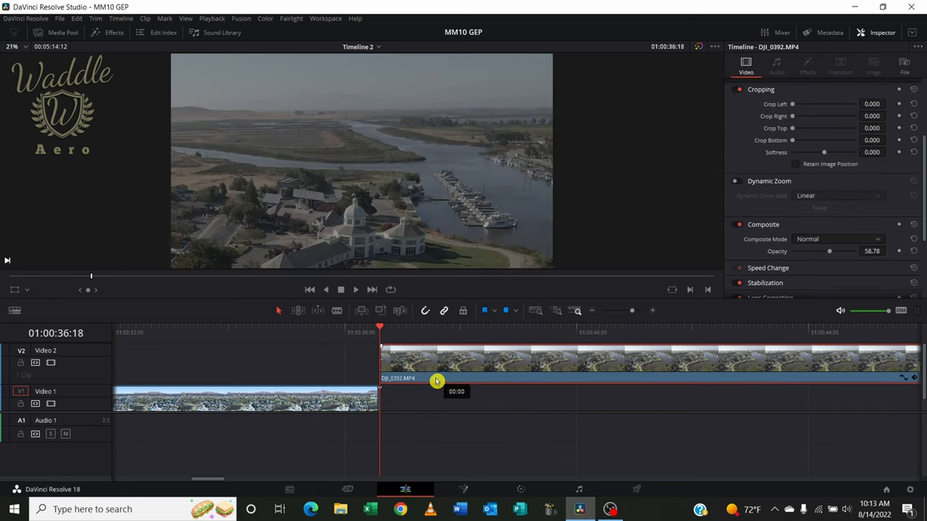
# - Move the drone clip onto Video 1 after the cut at full opacity and drop a Blur Dissolve on the edit
pyautogui.moveTo(439, 372); pyautogui.dragTo(432, 396)
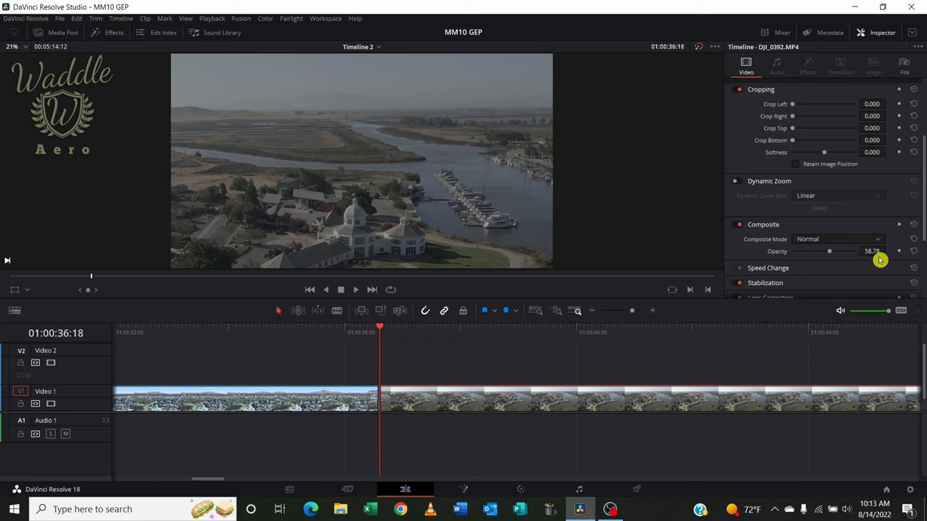
pyautogui.click(914, 254)
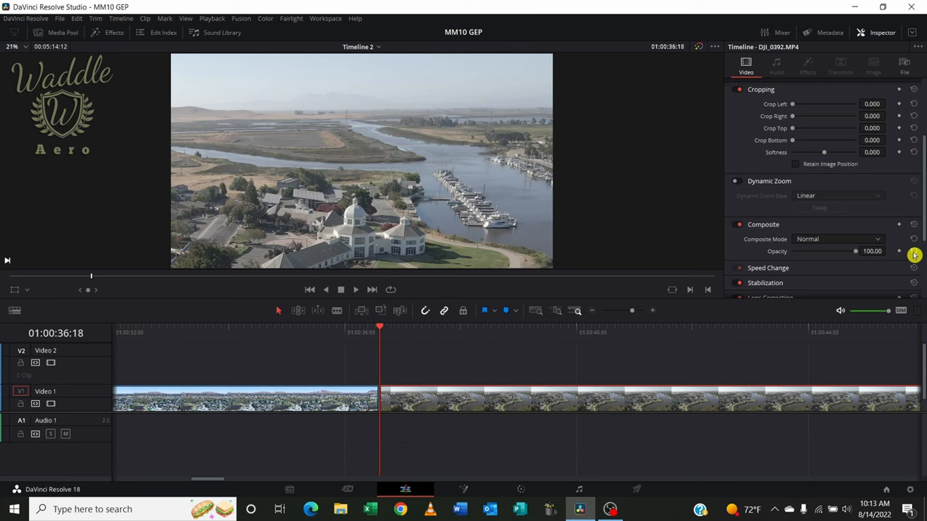
pyautogui.press('Up')
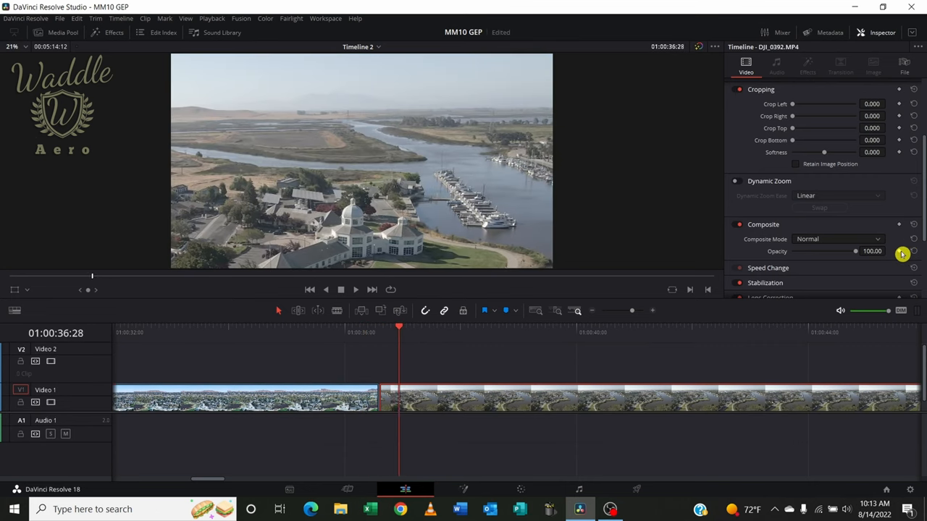
pyautogui.press('Up')
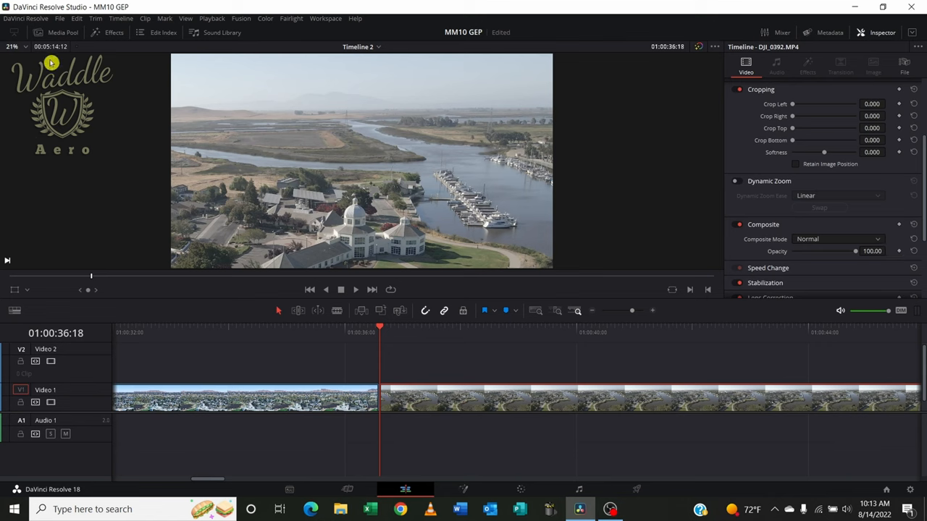
pyautogui.click(66, 36)
pyautogui.moveTo(250, 79)
pyautogui.mouseDown()
pyautogui.moveTo(693, 418)
pyautogui.moveTo(693, 405)
pyautogui.mouseUp()
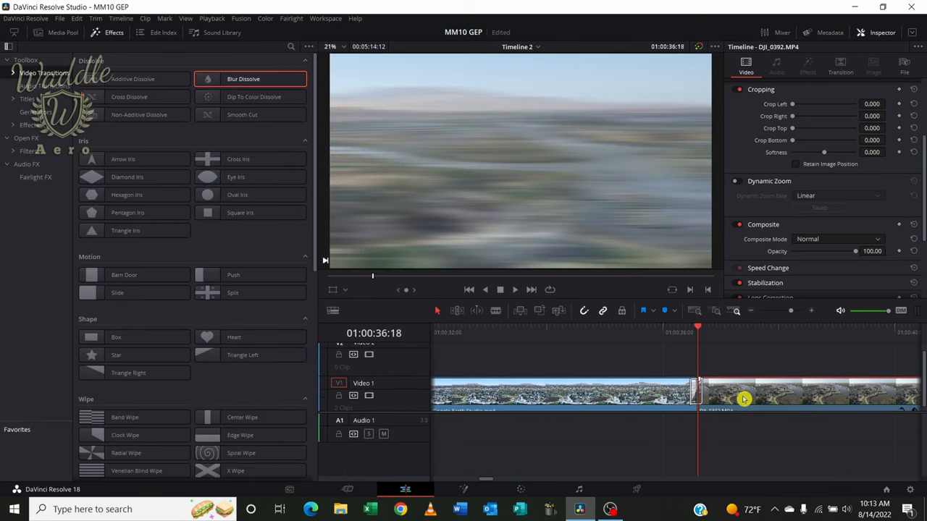
# - Trim the Blur Dissolve's length and play through the Google Earth-to-drone handoff from before the cut
pyautogui.press('Right')
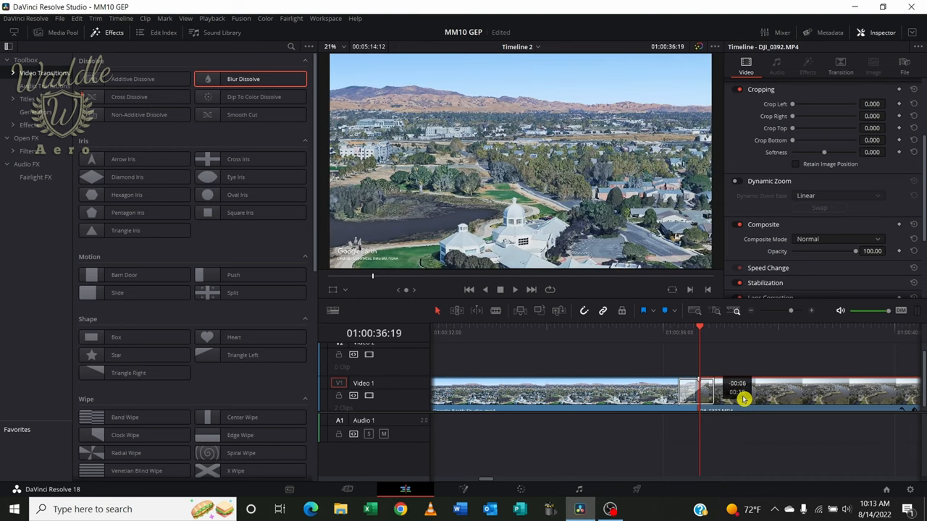
pyautogui.moveTo(744, 399); pyautogui.dragTo(744, 399)
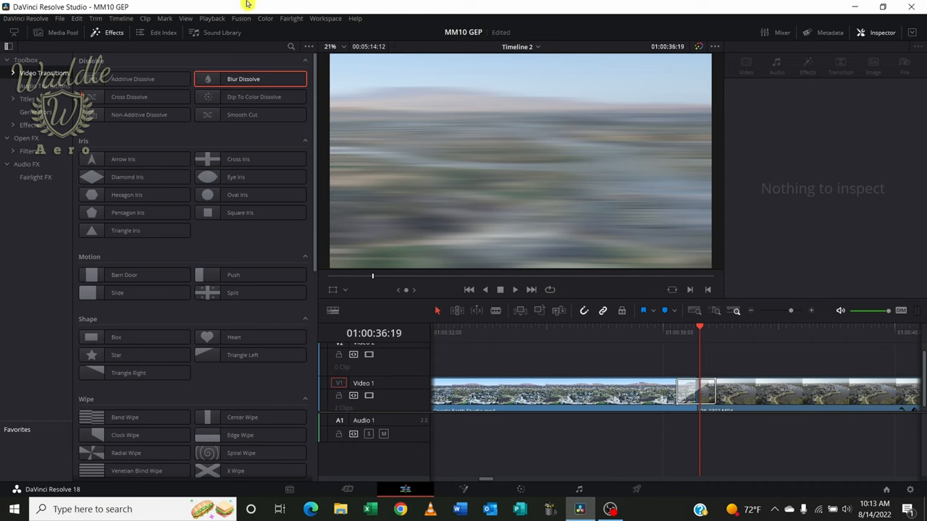
pyautogui.click(114, 32)
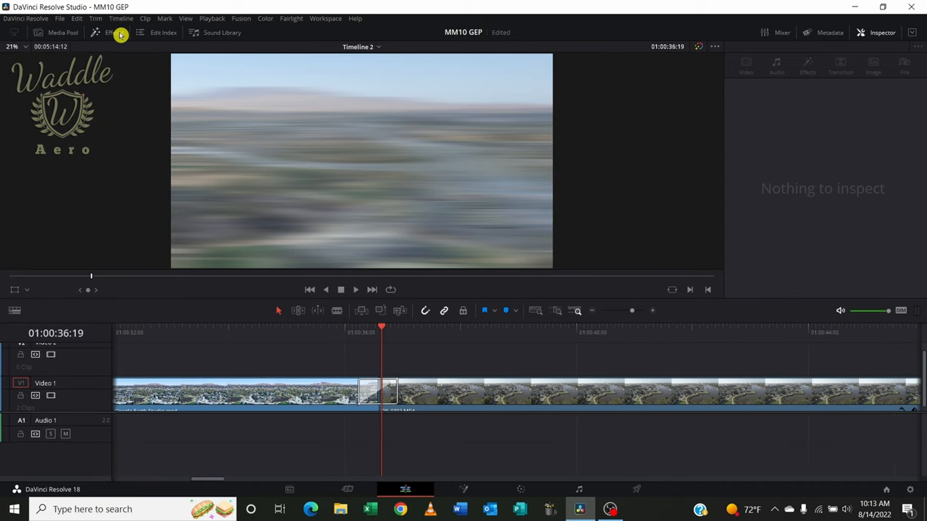
pyautogui.press('Up')
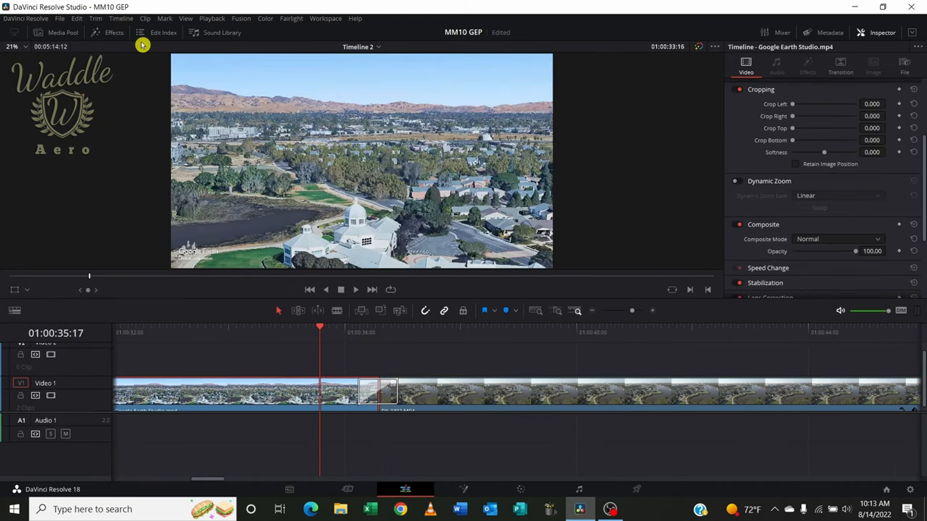
pyautogui.press('Up')
pyautogui.press('space')
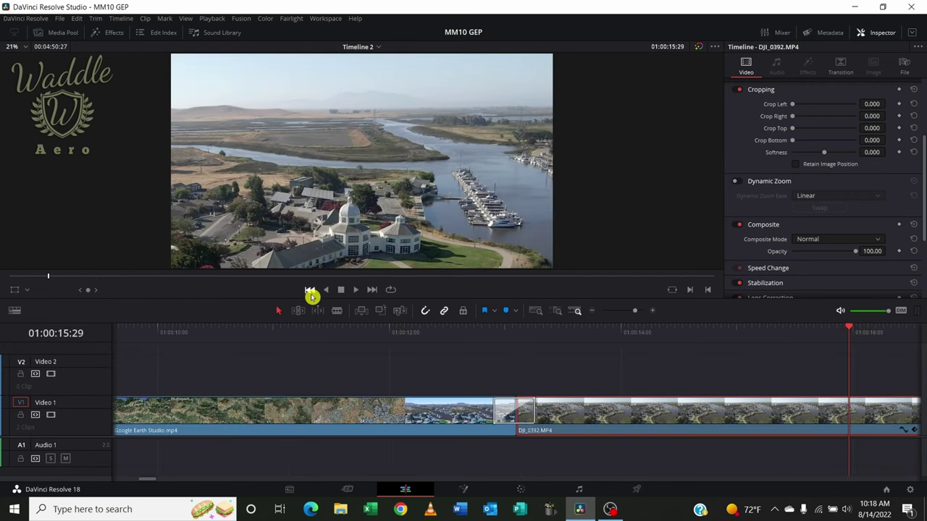
pyautogui.click(310, 290)
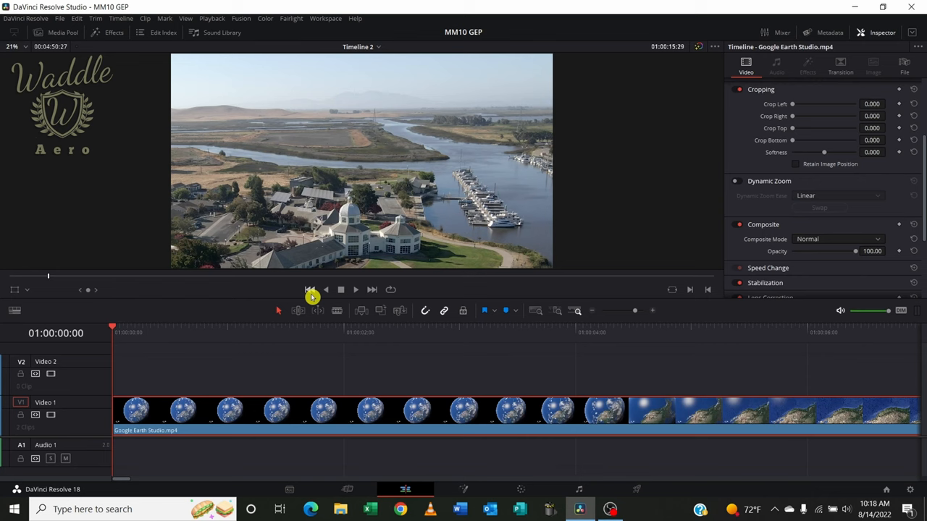
pyautogui.click(356, 290)
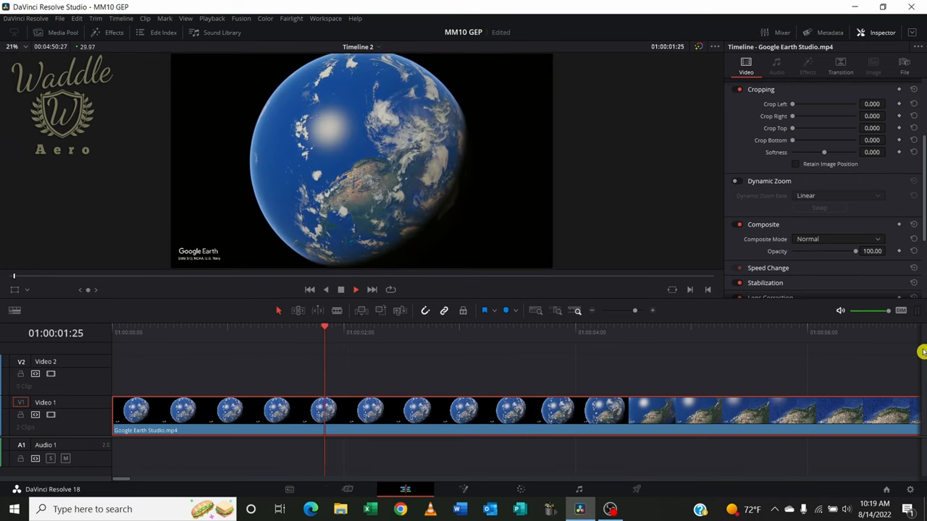